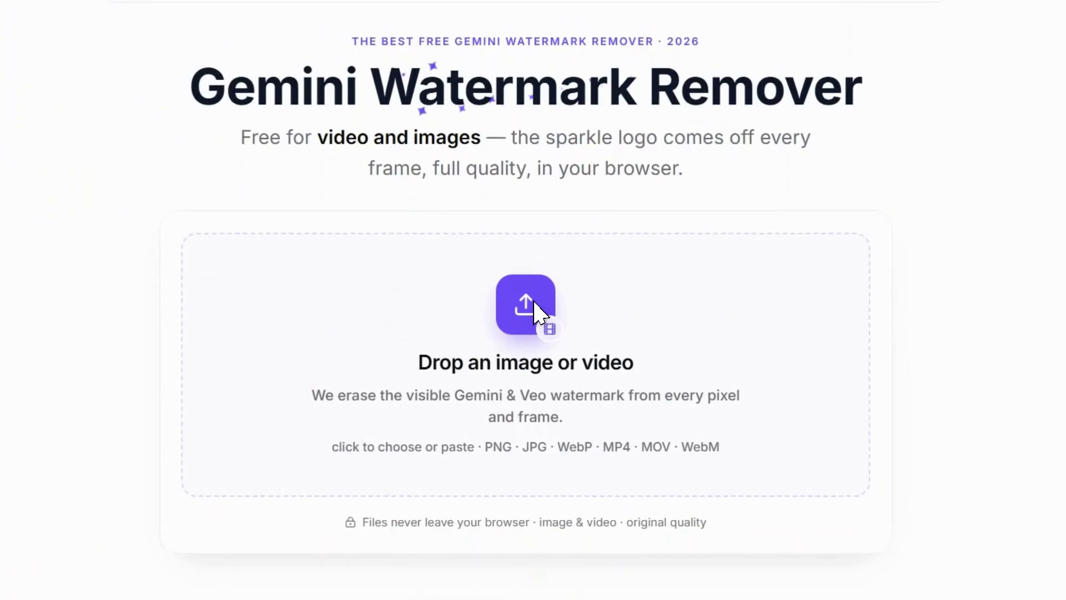
Upload the Antarctica Icebreaker Ship video from Downloads and remove its watermark with the Premium model.
{"action": "left_click", "coordinate": [525, 304]}
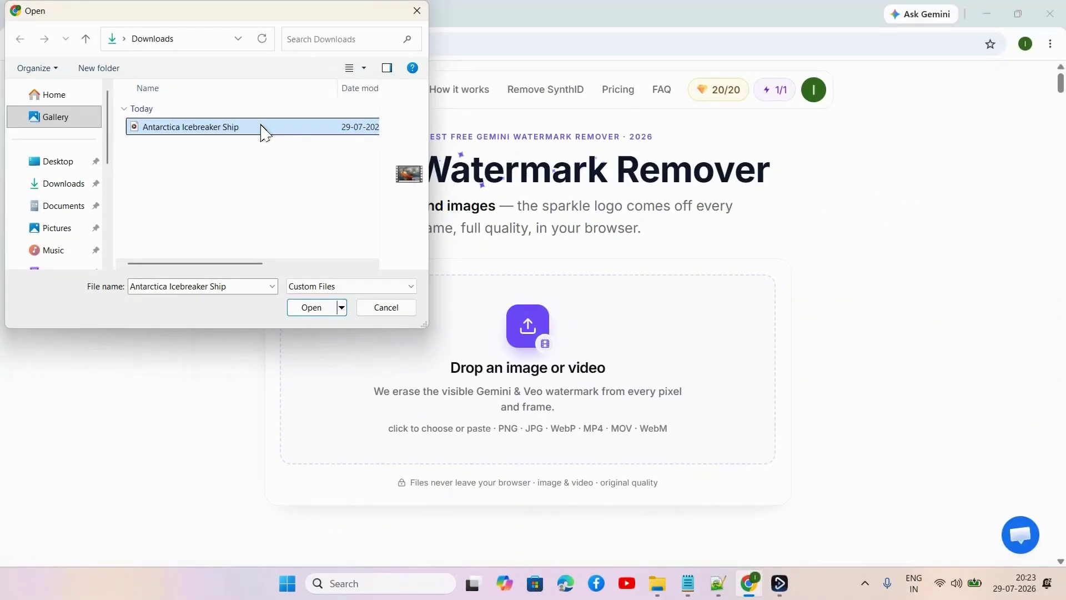
{"action": "left_click", "coordinate": [312, 307]}
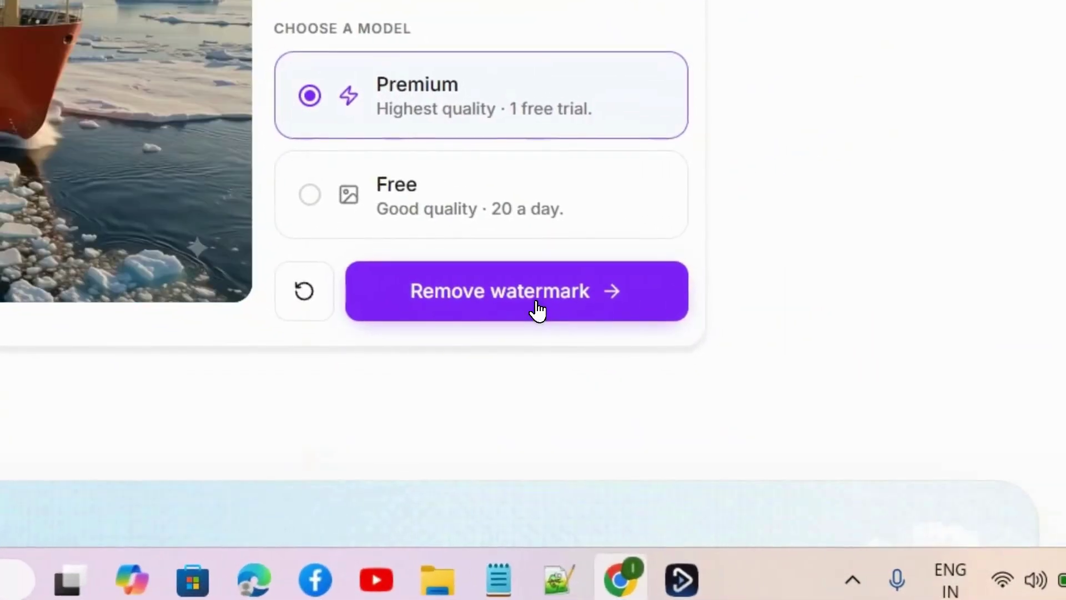
{"action": "left_click", "coordinate": [536, 311]}
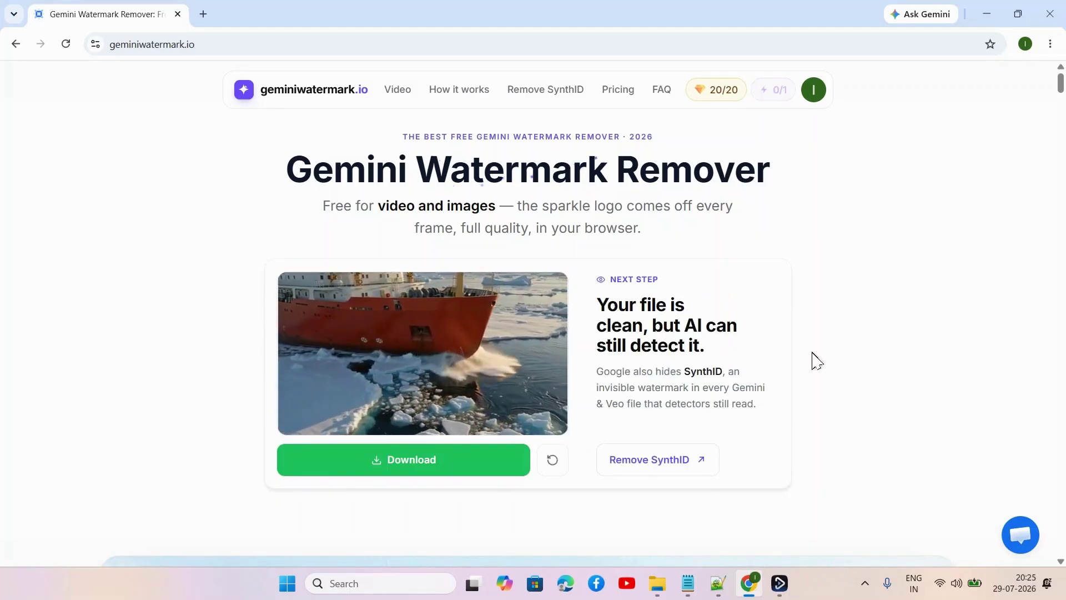
Download the watermark-free ship video and open it from the browser's downloads.
{"action": "left_click", "coordinate": [459, 472]}
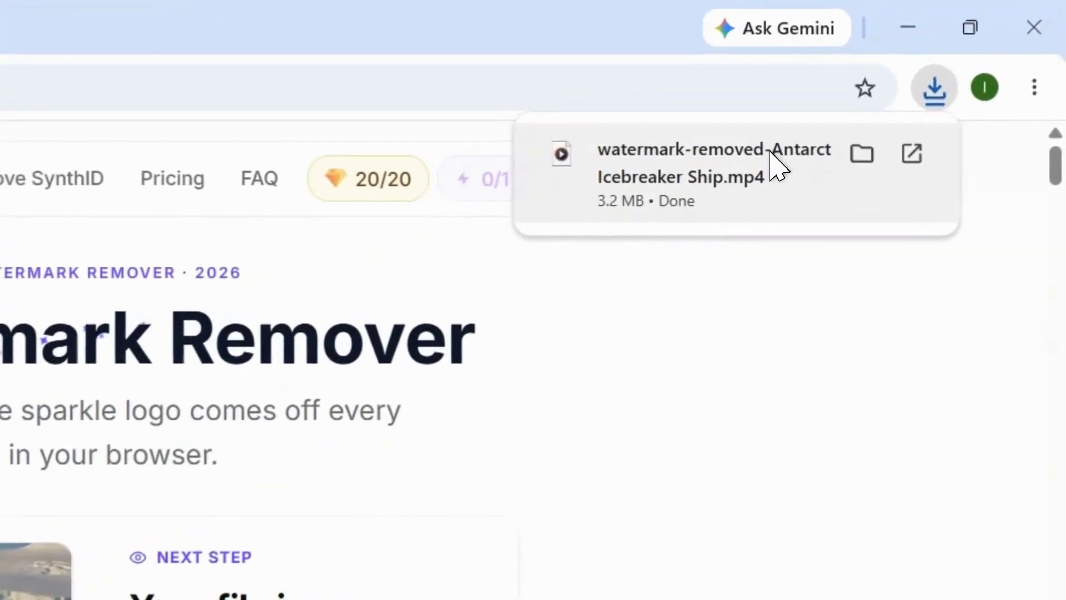
{"action": "left_click", "coordinate": [921, 82]}
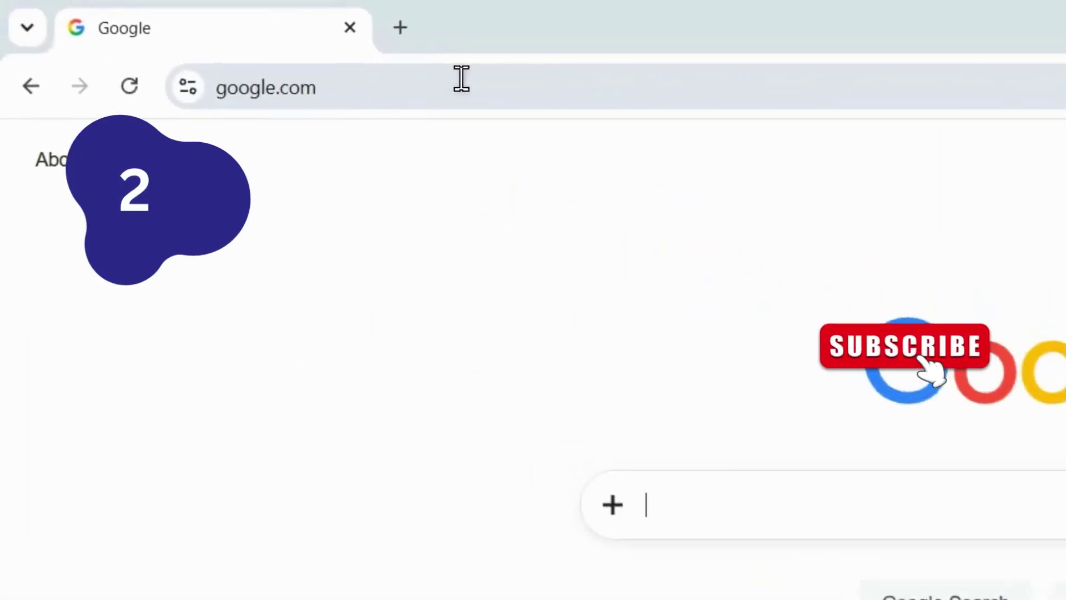
{"action": "left_click", "coordinate": [464, 78]}
{"action": "type", "text": "https://www.cleanframe.site/"}
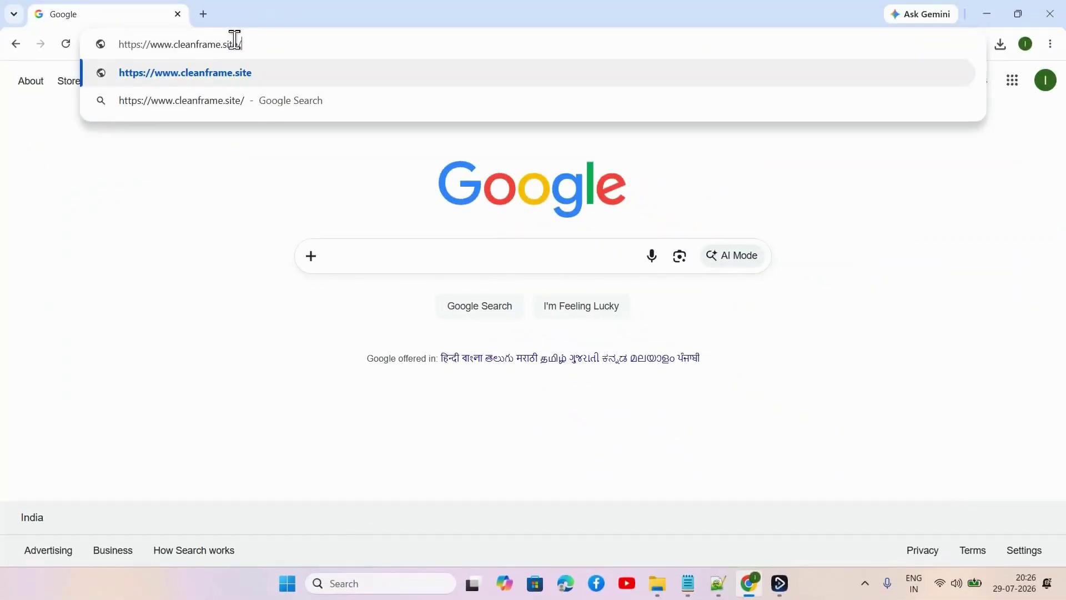
{"action": "key", "text": "Return"}
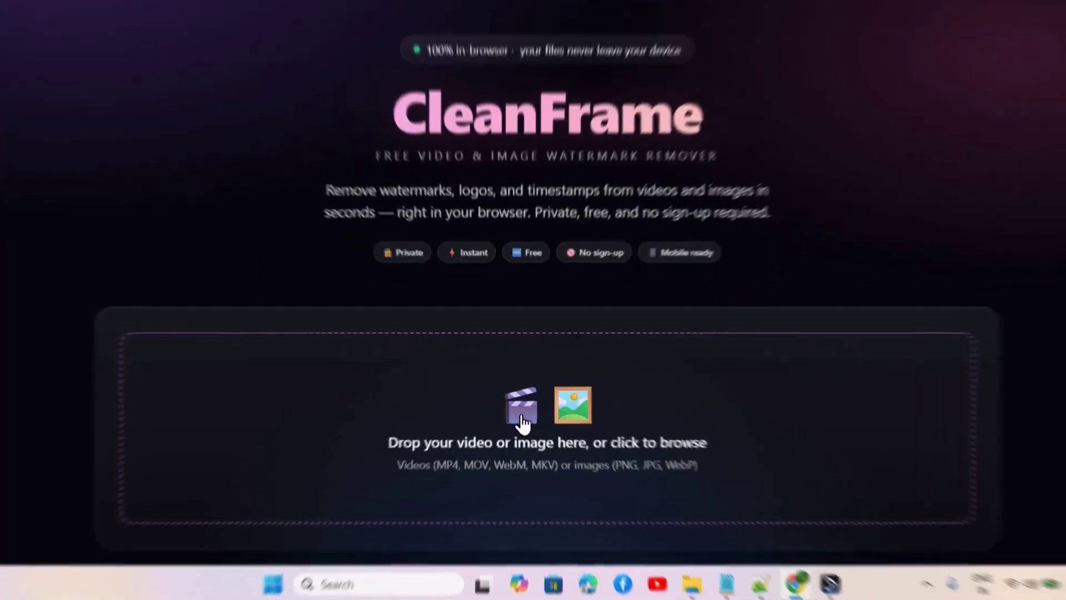
{"action": "left_click", "coordinate": [534, 396]}
{"action": "left_click", "coordinate": [183, 12]}
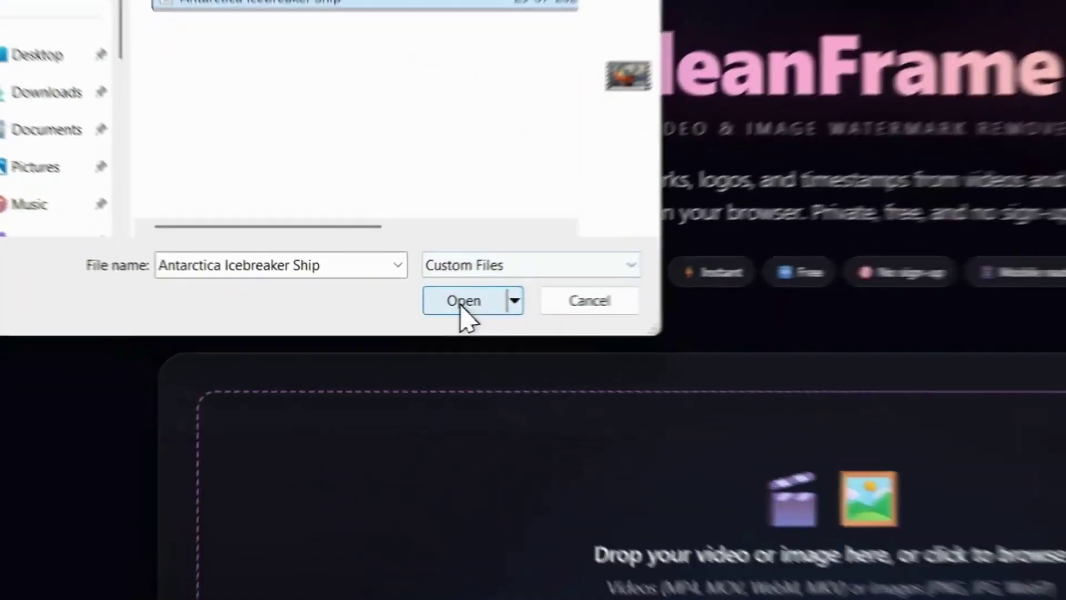
{"action": "left_click", "coordinate": [304, 310]}
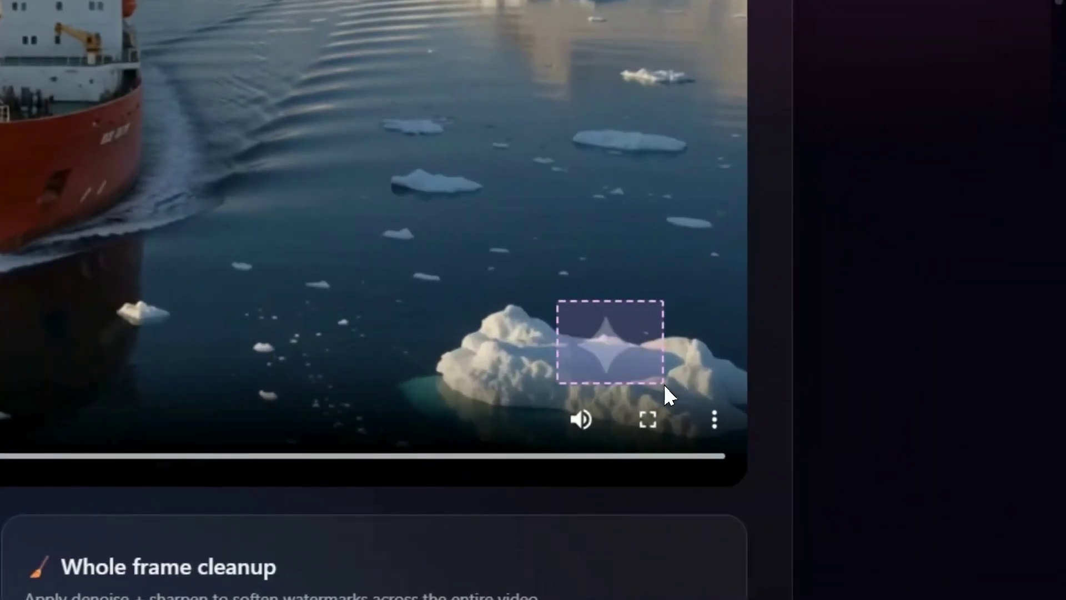
Draw a selection box around the sparkle watermark on the ship video and run the Selected area removal.
{"action": "left_click_drag", "start_coordinate": [664, 384], "coordinate": [664, 383]}
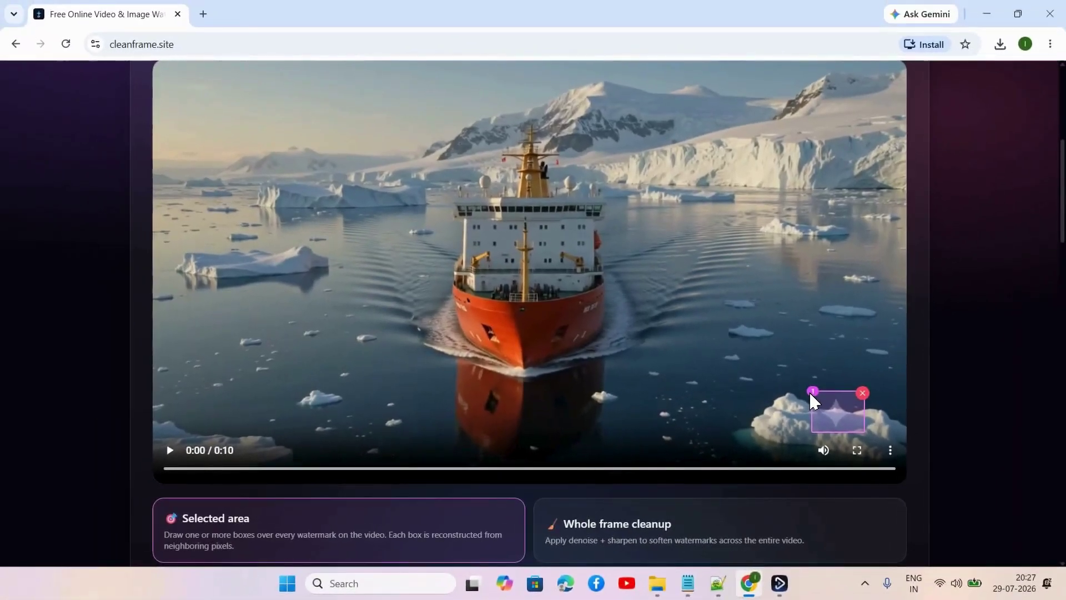
{"action": "left_click_drag", "start_coordinate": [1062, 228], "coordinate": [1061, 254]}
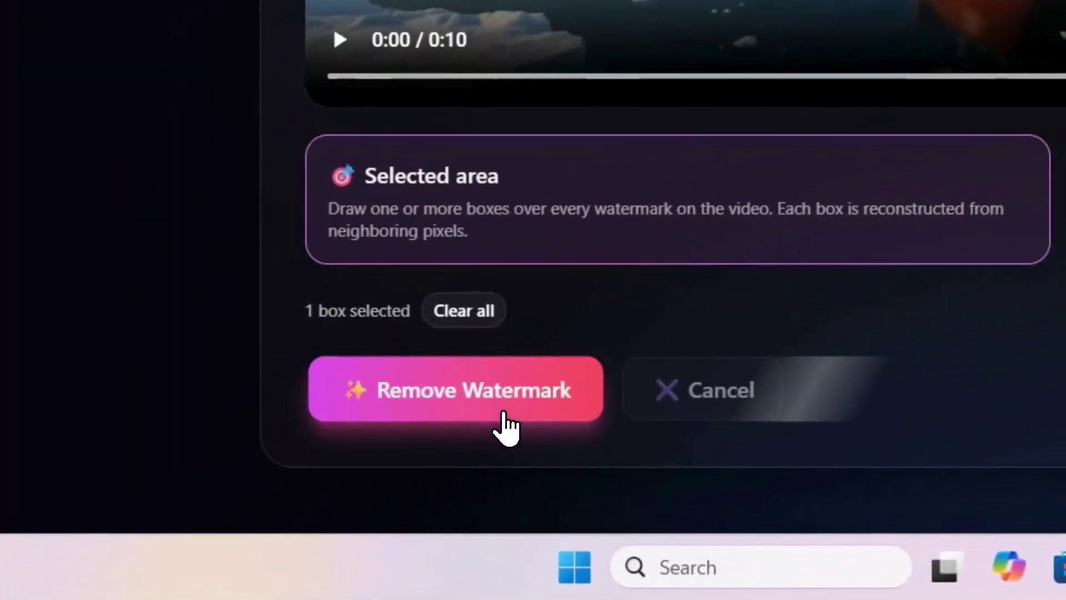
{"action": "left_click", "coordinate": [253, 510]}
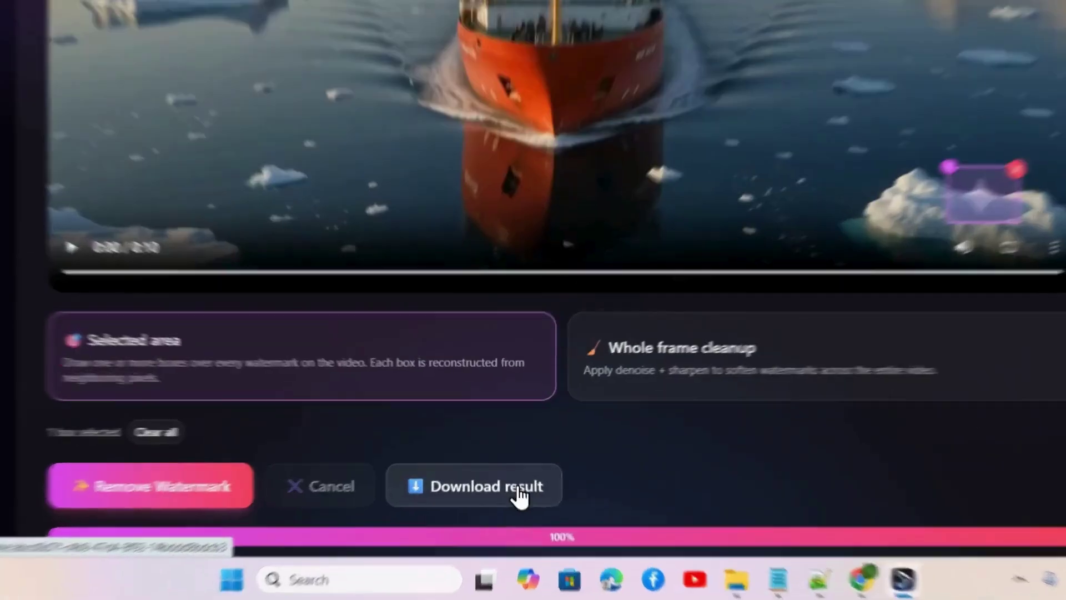
Download the CleanFrame result and open the downloaded cleaned.mp4.
{"action": "left_click", "coordinate": [497, 519]}
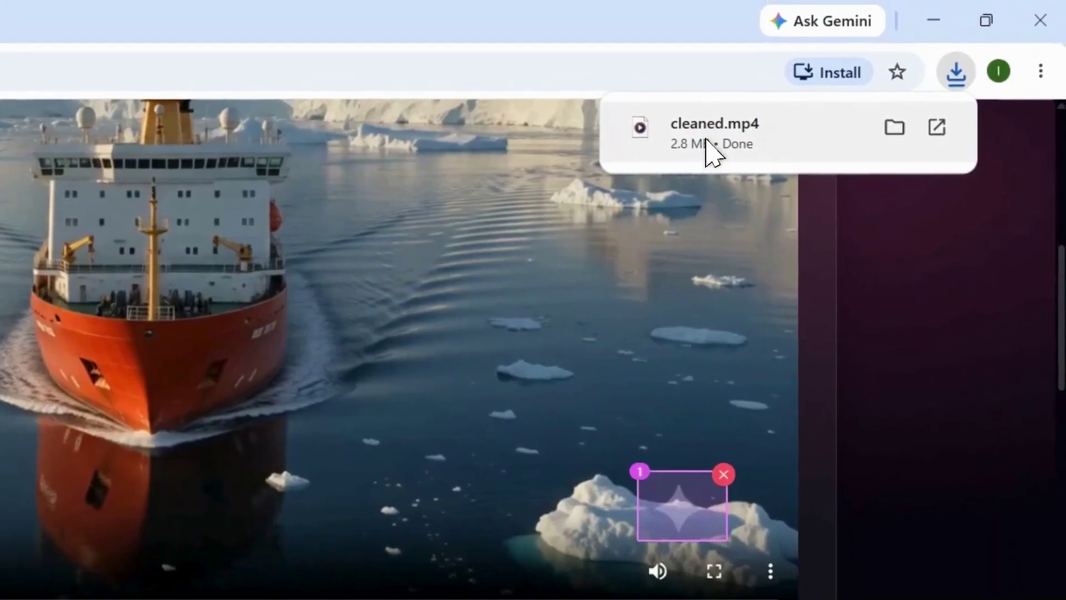
{"action": "left_click", "coordinate": [721, 135]}
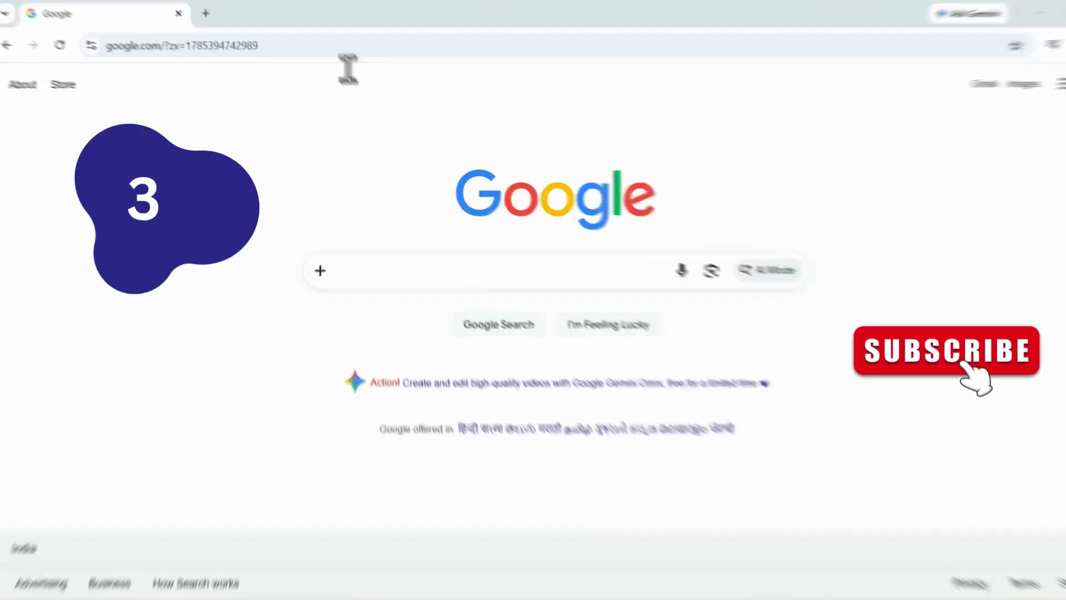
{"action": "left_click", "coordinate": [299, 43]}
{"action": "type", "text": "https://123apps.com/"}
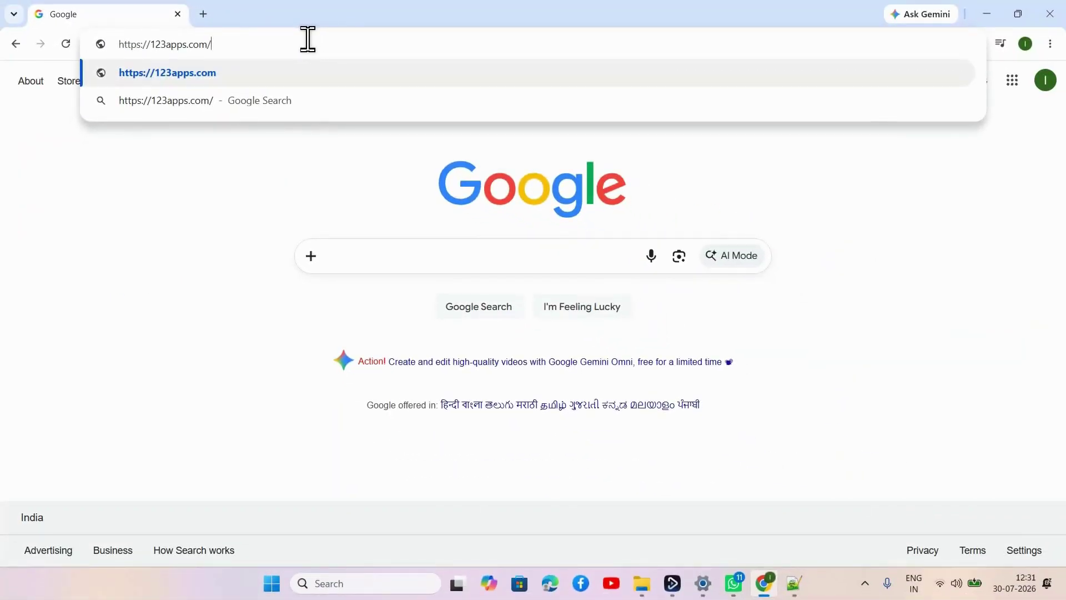
{"action": "key", "text": "Return"}
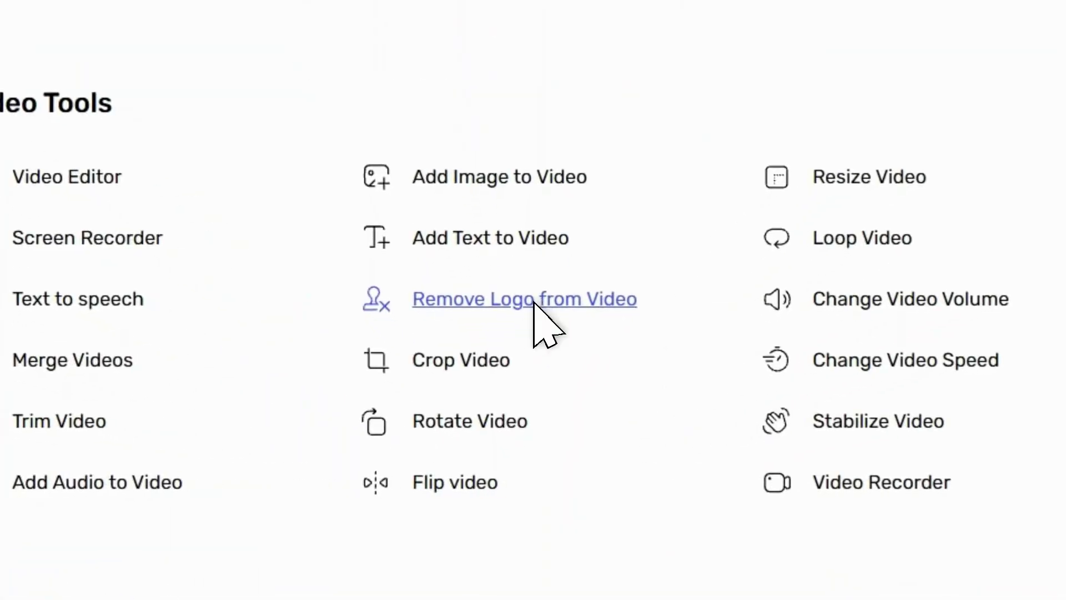
{"action": "left_click", "coordinate": [534, 301]}
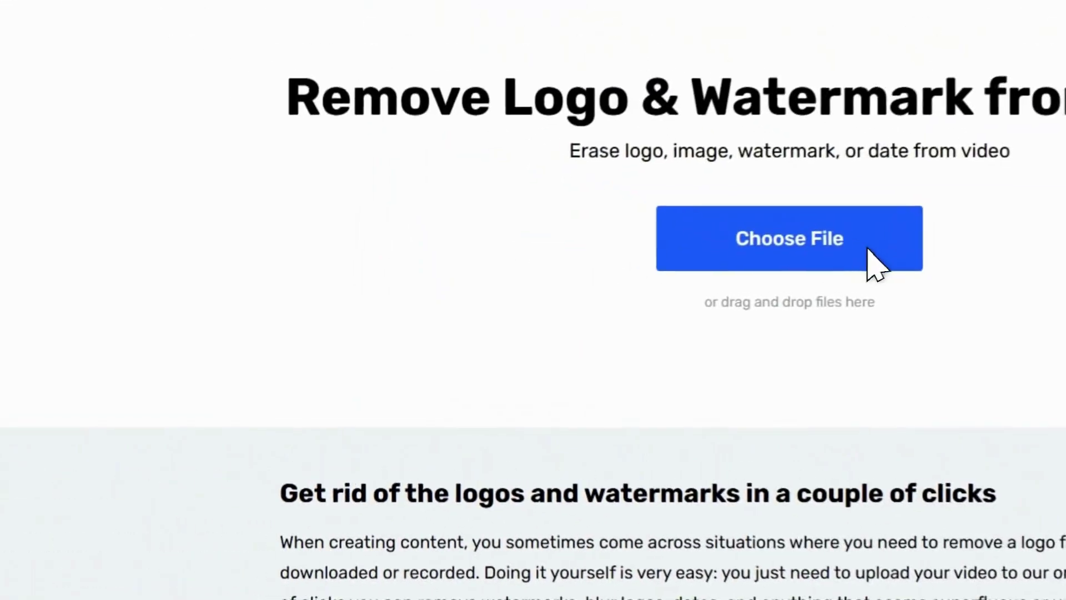
Load the Antarctica Icebreaker Ship video from Downloads into the logo removal tool.
{"action": "left_click", "coordinate": [880, 264]}
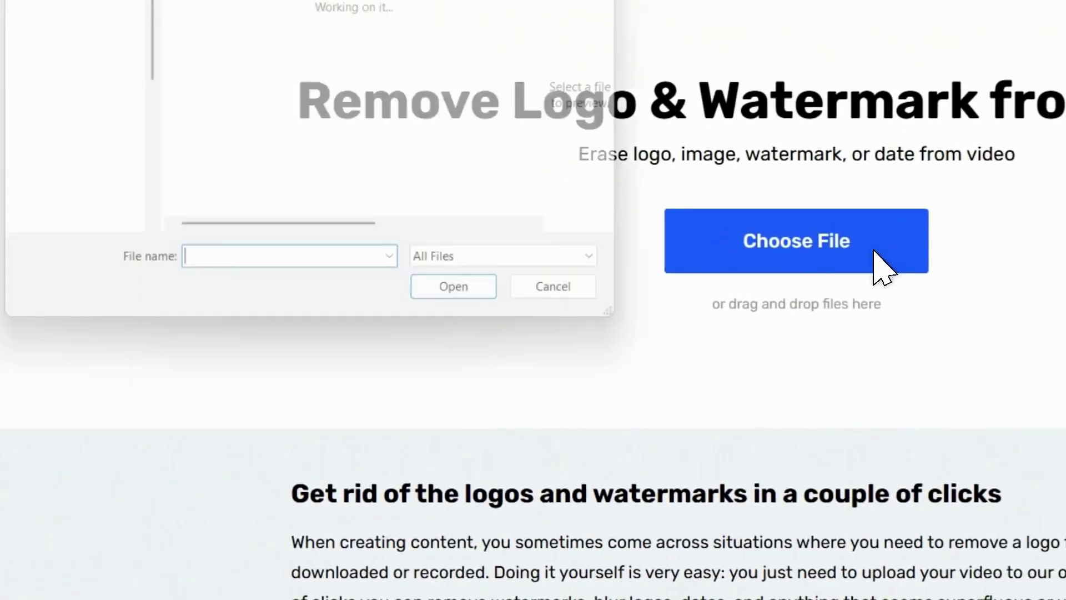
{"action": "left_click", "coordinate": [347, 56]}
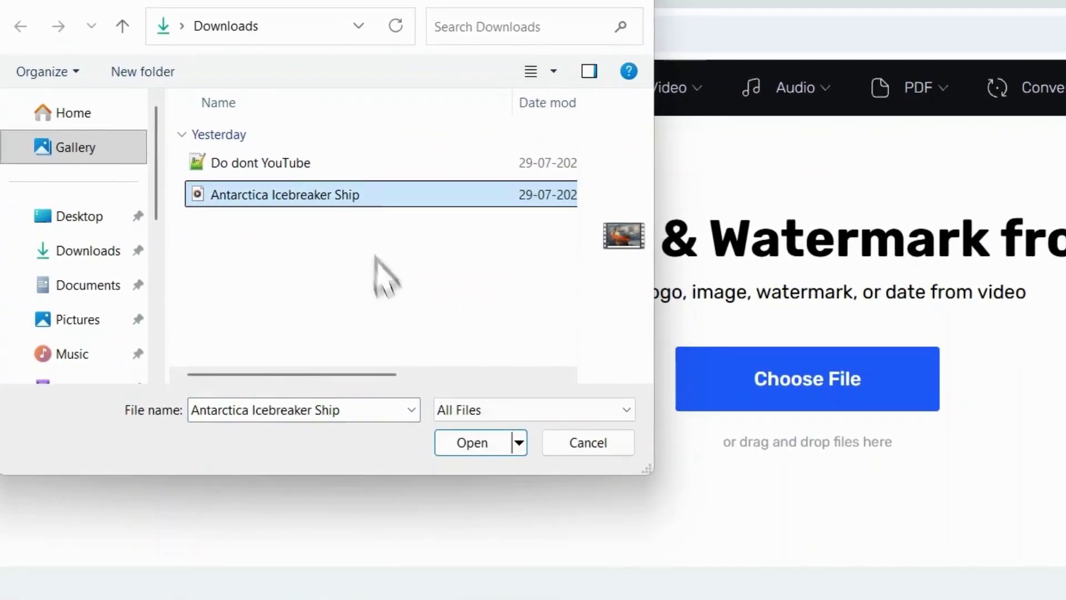
{"action": "left_click", "coordinate": [480, 444]}
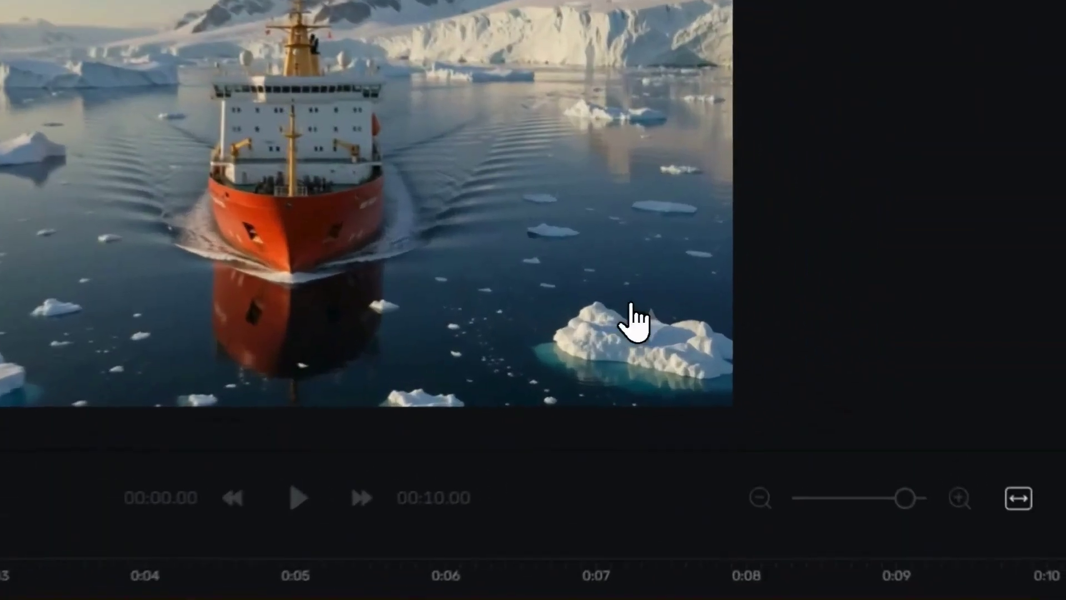
Mark the sparkle watermark over the small iceberg as the removal area and apply the logo removal.
{"action": "left_click_drag", "start_coordinate": [840, 319], "coordinate": [856, 326]}
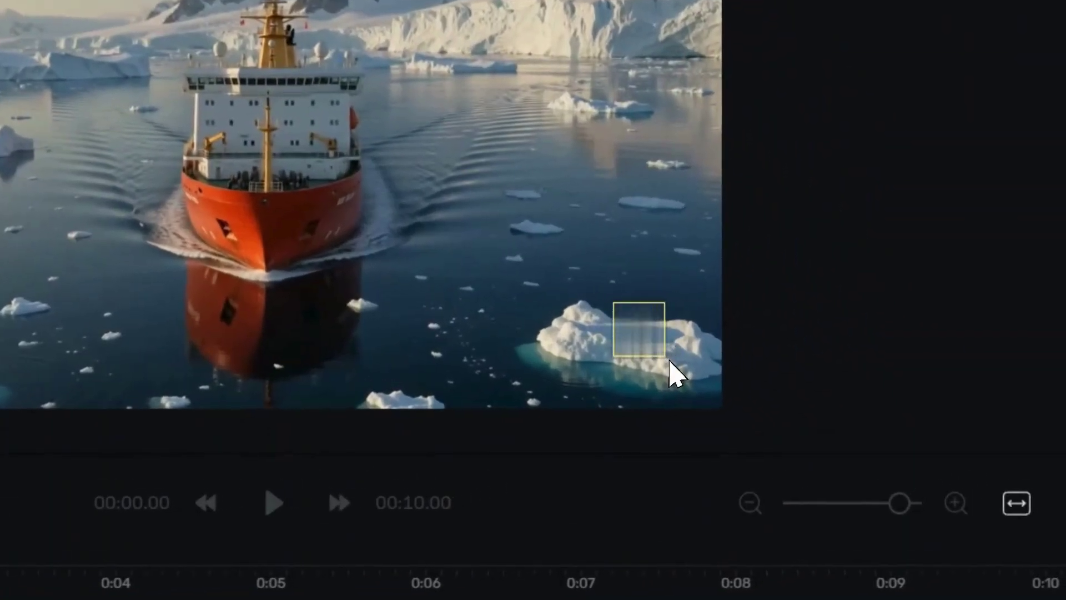
{"action": "left_click_drag", "start_coordinate": [672, 361], "coordinate": [676, 364]}
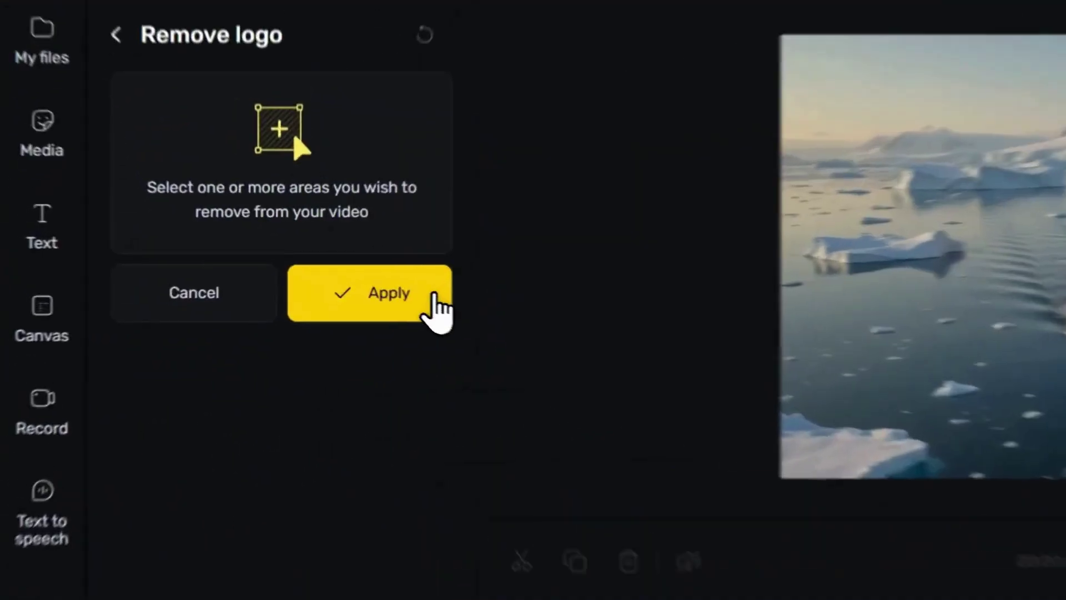
{"action": "left_click", "coordinate": [434, 300]}
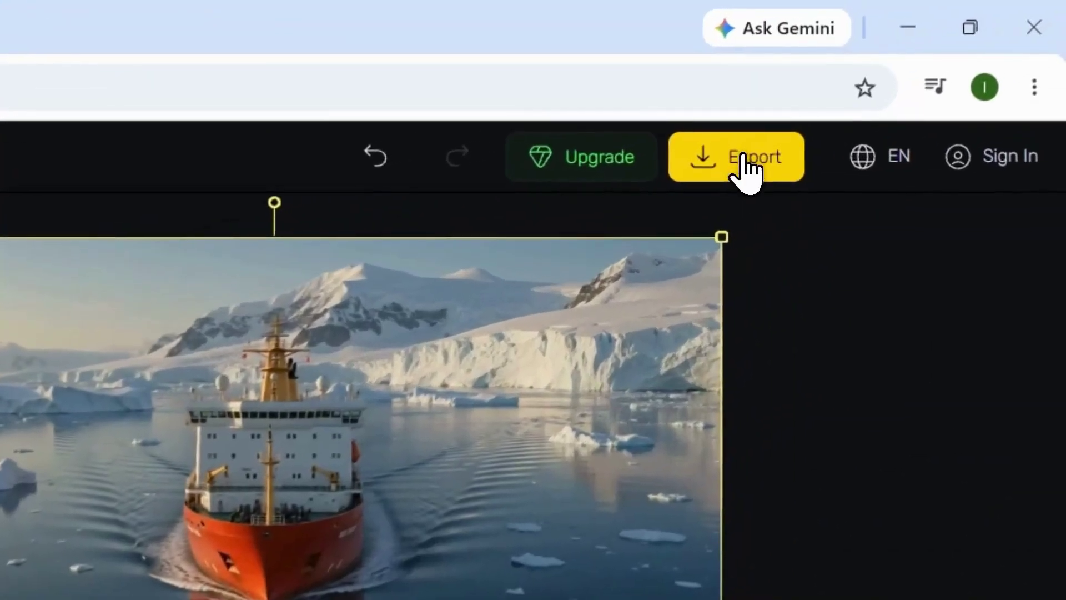
Export the edited video as a 720p MP4, save it to the computer and open the downloaded file.
{"action": "left_click", "coordinate": [900, 78]}
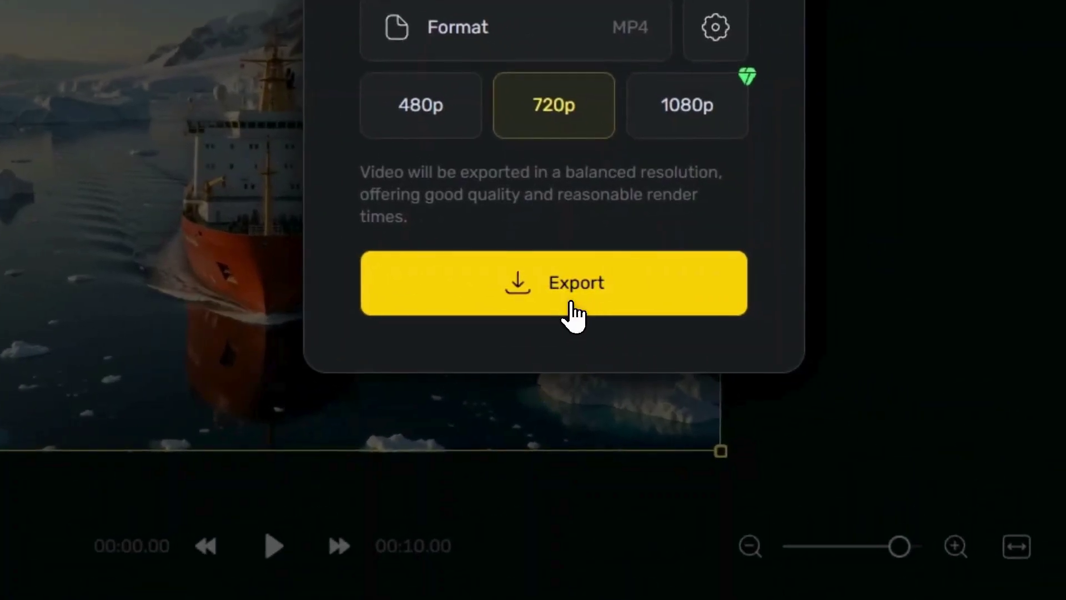
{"action": "left_click", "coordinate": [572, 311]}
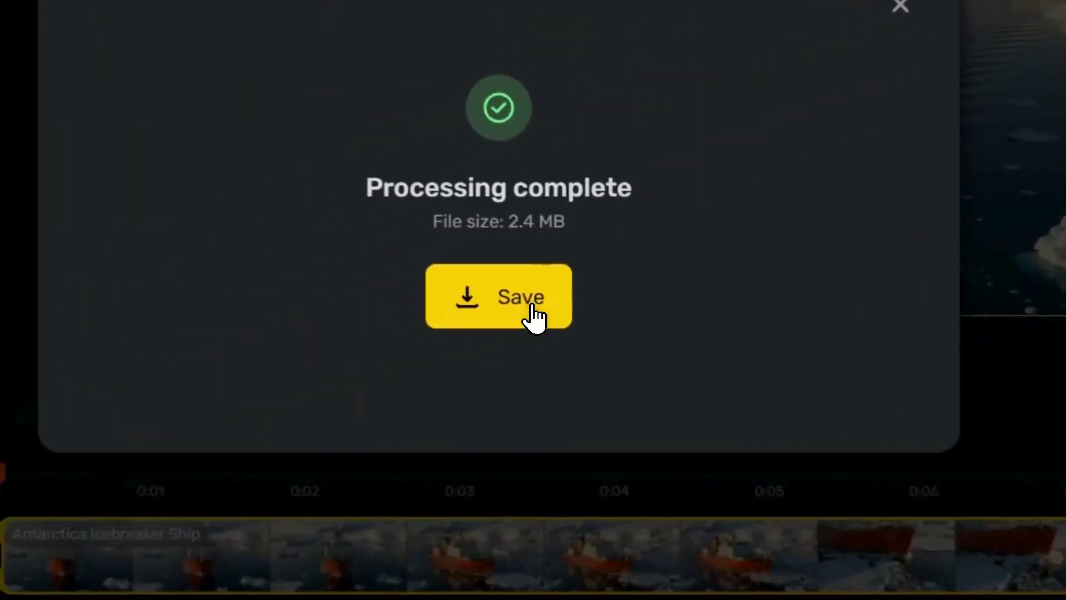
{"action": "left_click", "coordinate": [533, 314]}
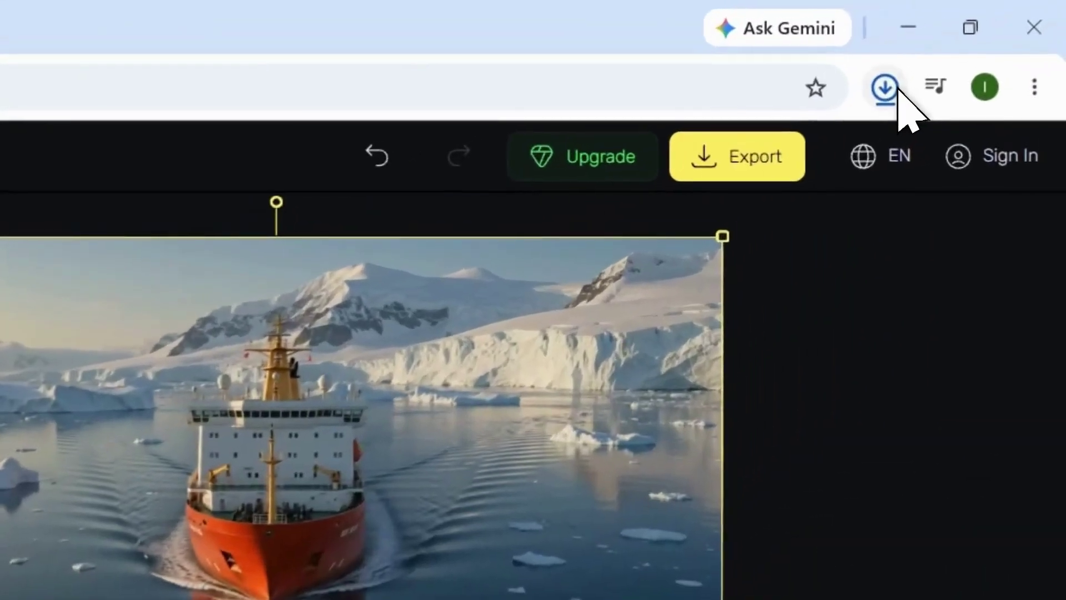
{"action": "left_click", "coordinate": [895, 89]}
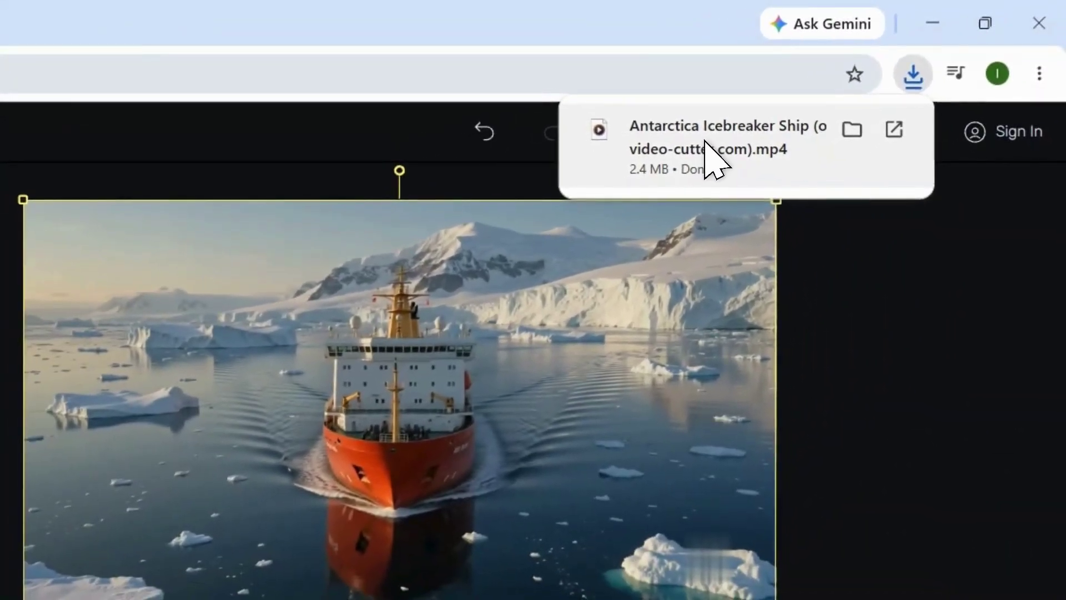
{"action": "left_click", "coordinate": [711, 149]}
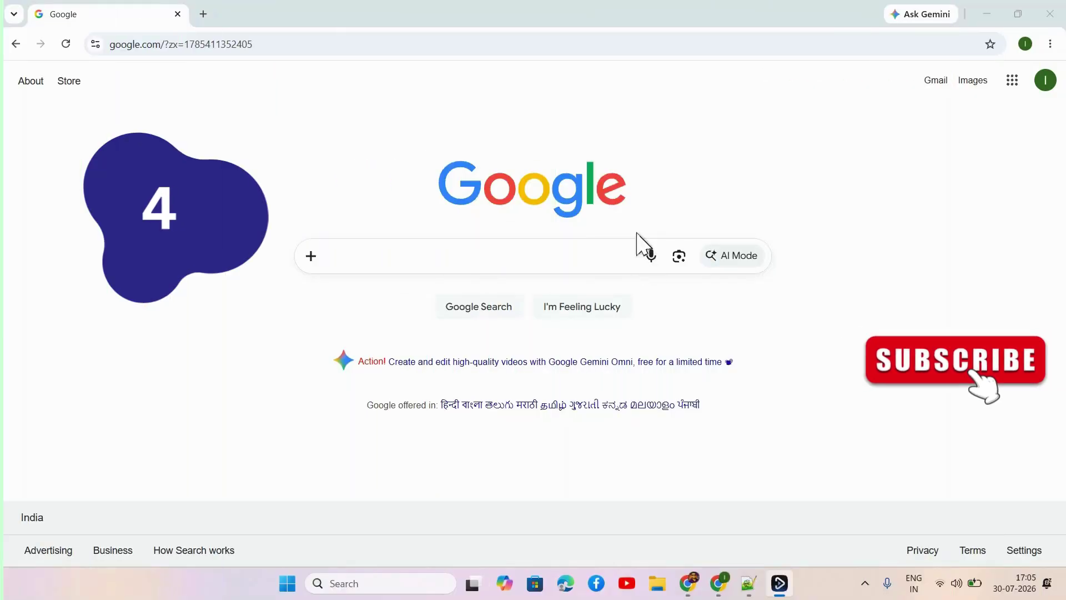
{"action": "left_click", "coordinate": [322, 44]}
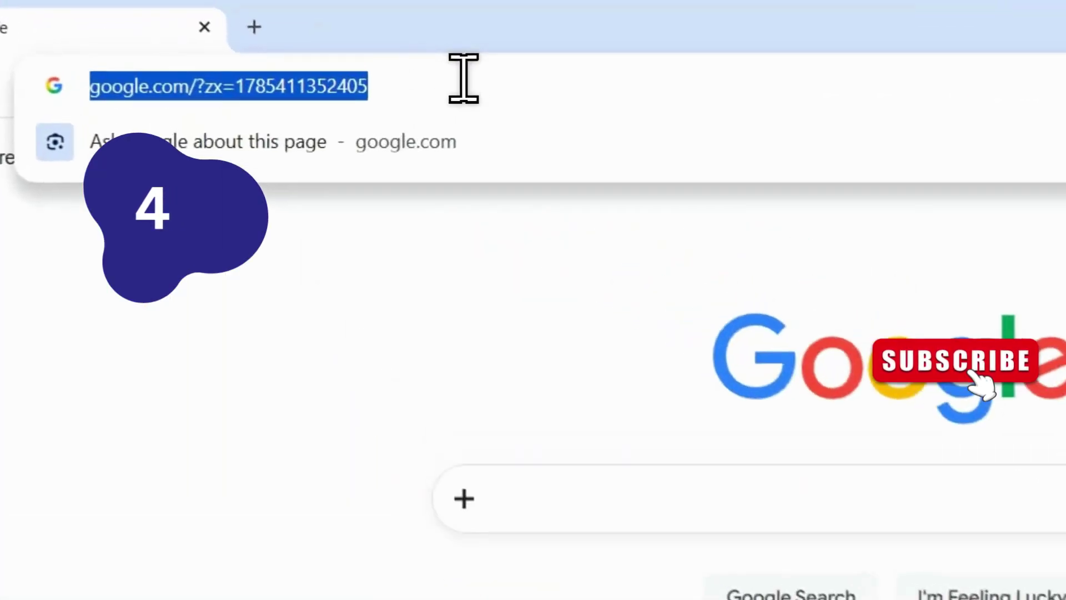
{"action": "type", "text": "https://erasio.io/"}
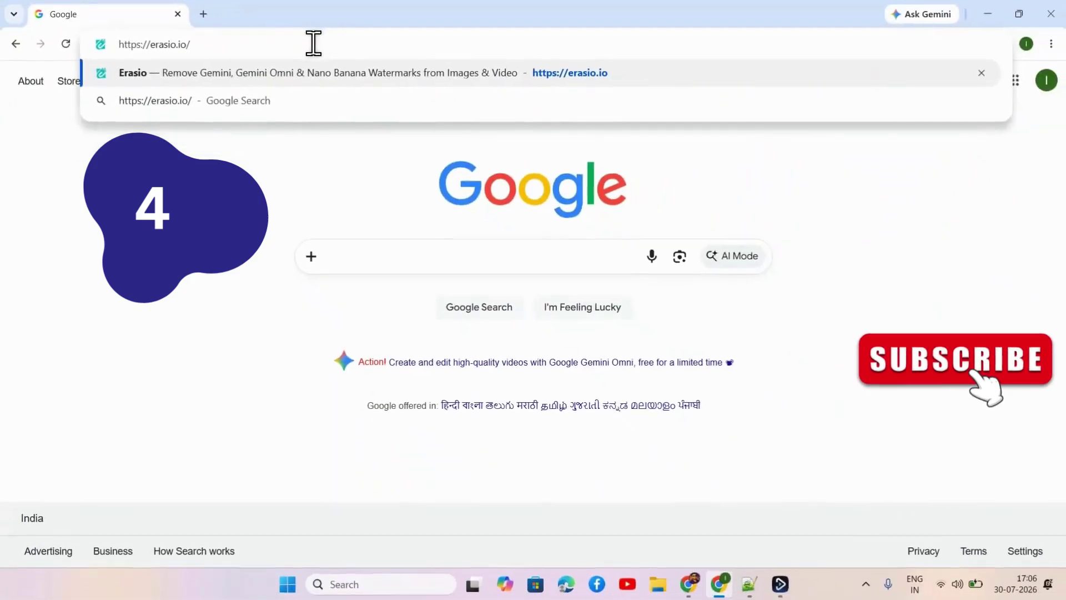
{"action": "key", "text": "Return"}
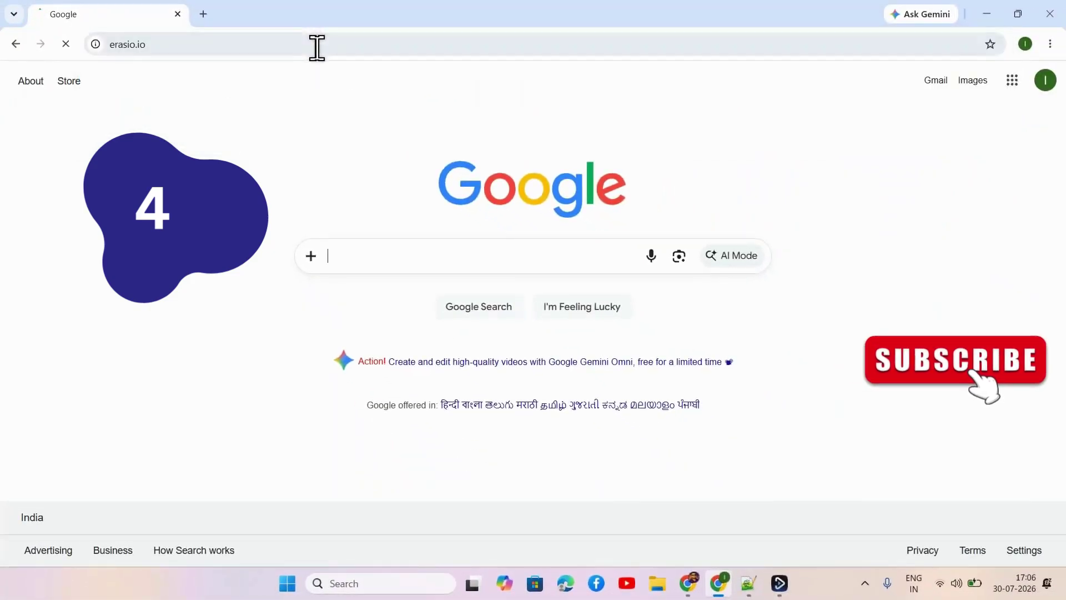
{"action": "mouse_move", "coordinate": [387, 133]}
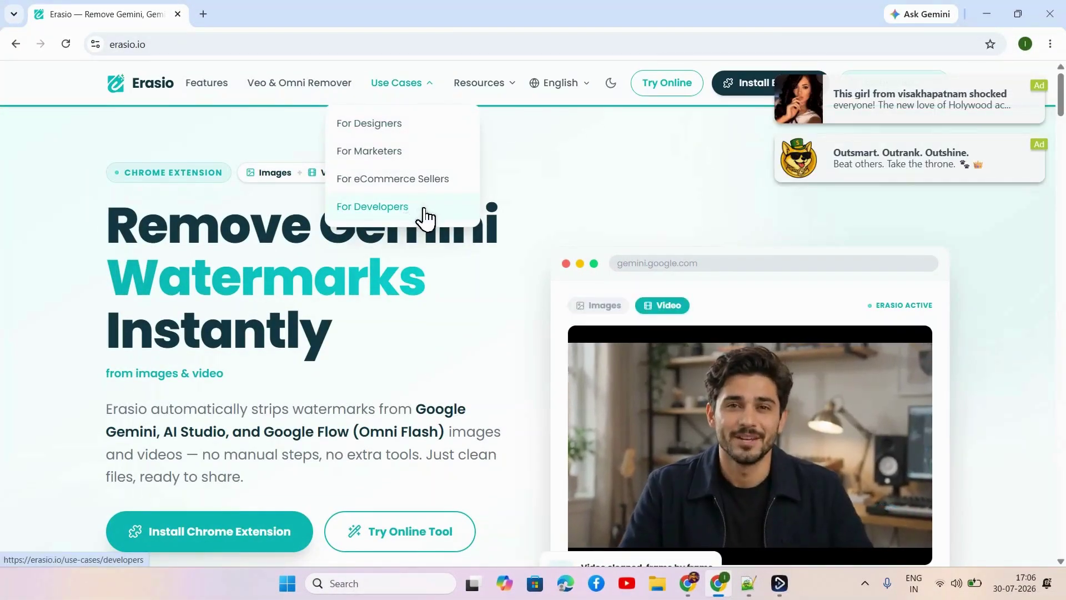
{"action": "scroll", "coordinate": [452, 345], "scroll_direction": "down", "scroll_amount": 3}
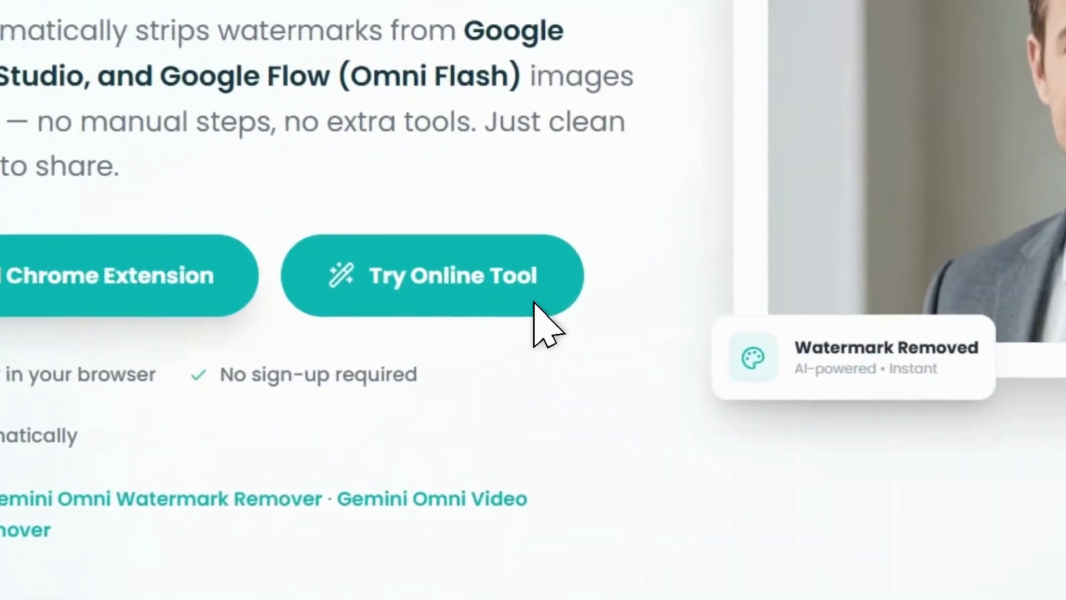
{"action": "left_click", "coordinate": [454, 335]}
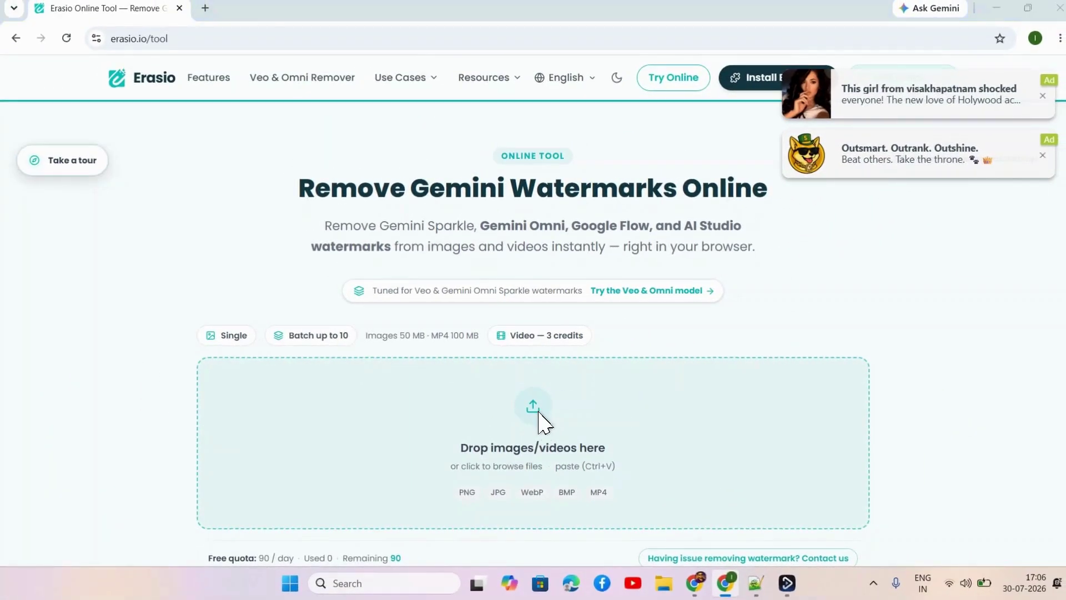
Load the Antarctica Icebreaker Ship video into the Erasio tool for processing and dismiss the prompt about adjusting the watermark settings.
{"action": "left_click", "coordinate": [539, 412]}
{"action": "left_click", "coordinate": [220, 130]}
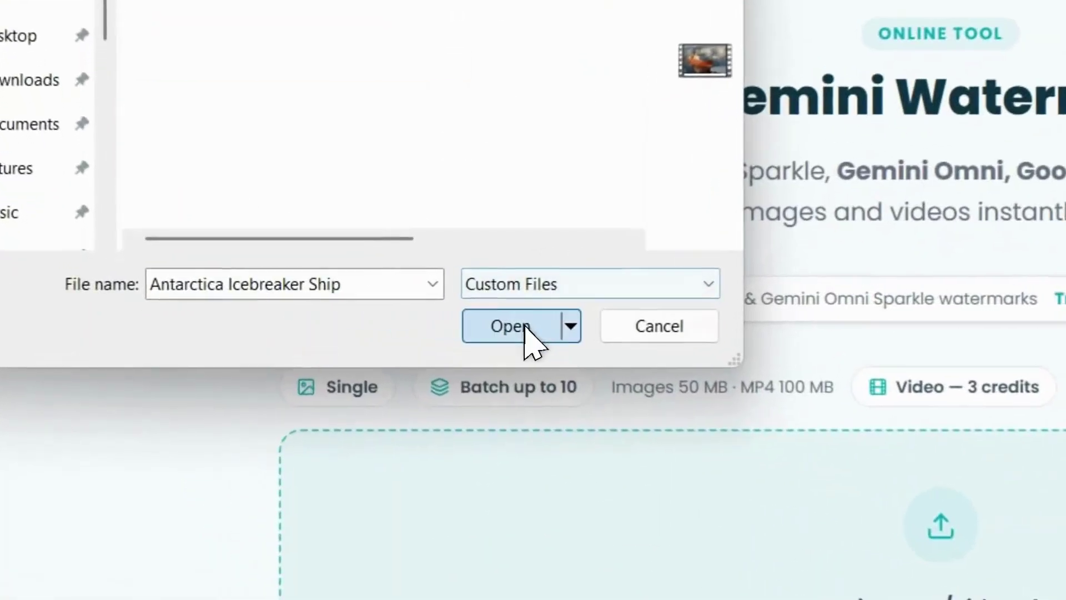
{"action": "left_click", "coordinate": [311, 307]}
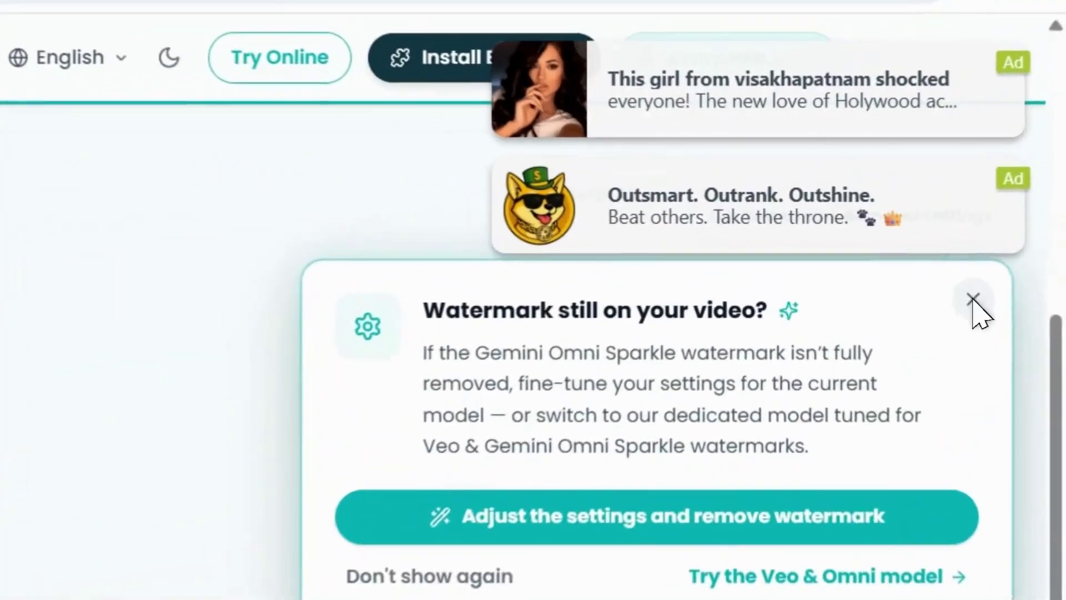
{"action": "left_click", "coordinate": [1019, 206]}
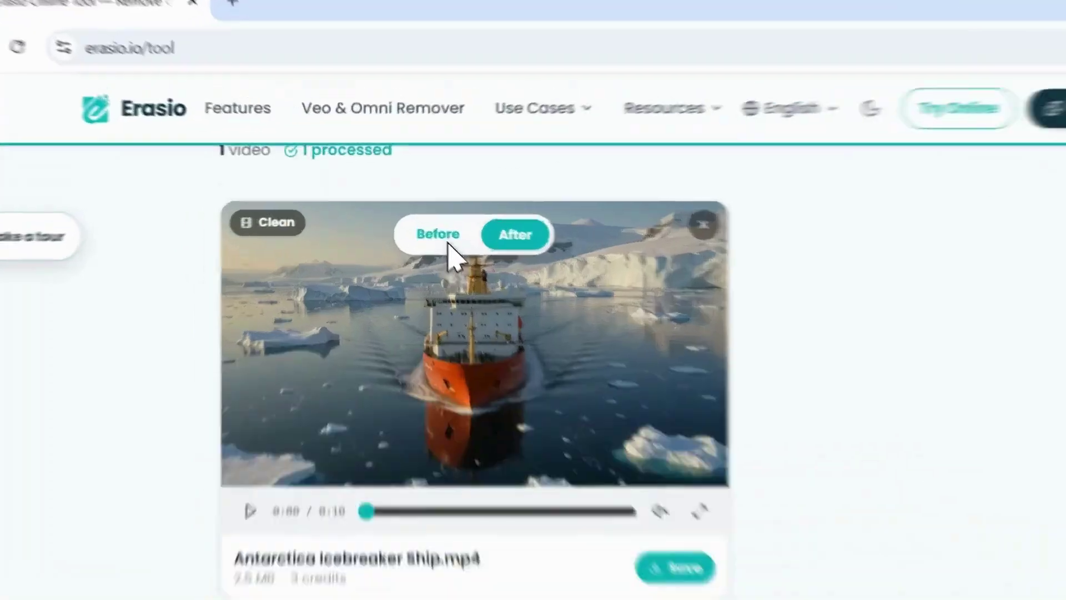
Compare the before and after versions of the processed video, save the cleaned version and open the downloaded file.
{"action": "left_click", "coordinate": [335, 165]}
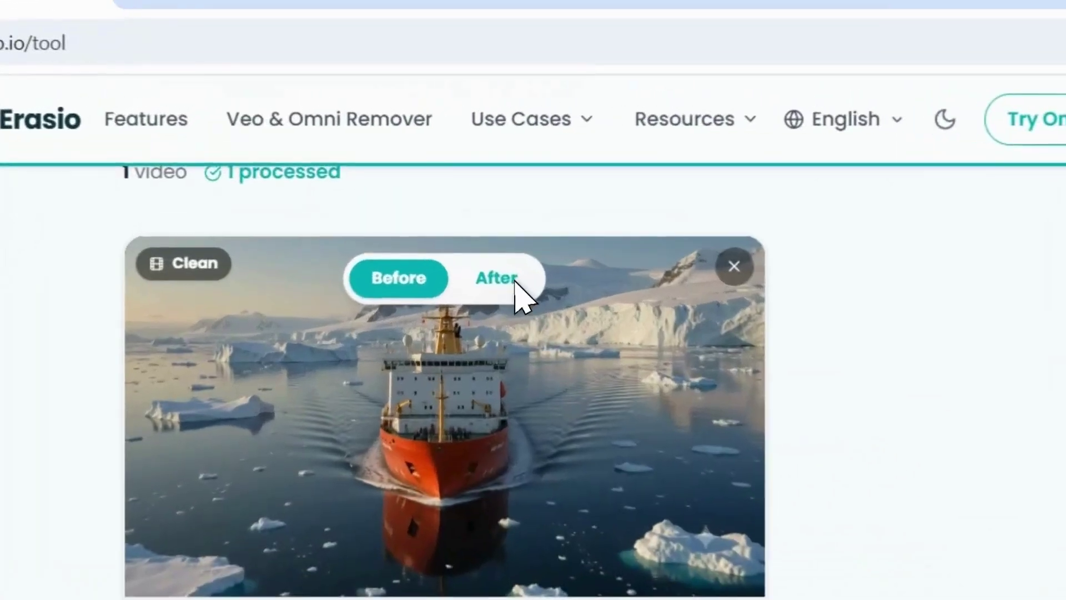
{"action": "left_click", "coordinate": [384, 162]}
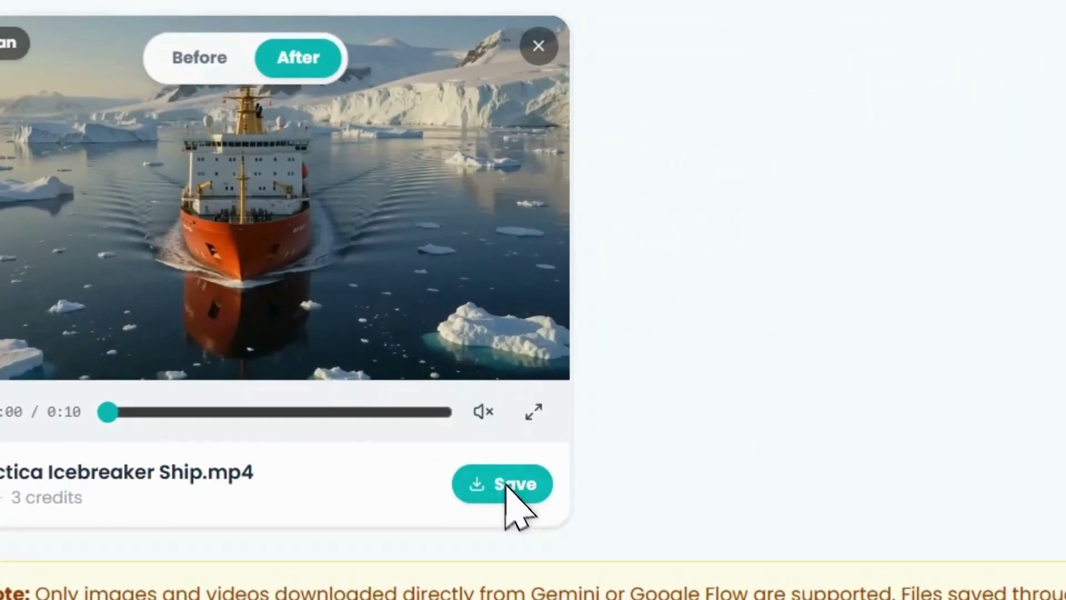
{"action": "left_click", "coordinate": [507, 484]}
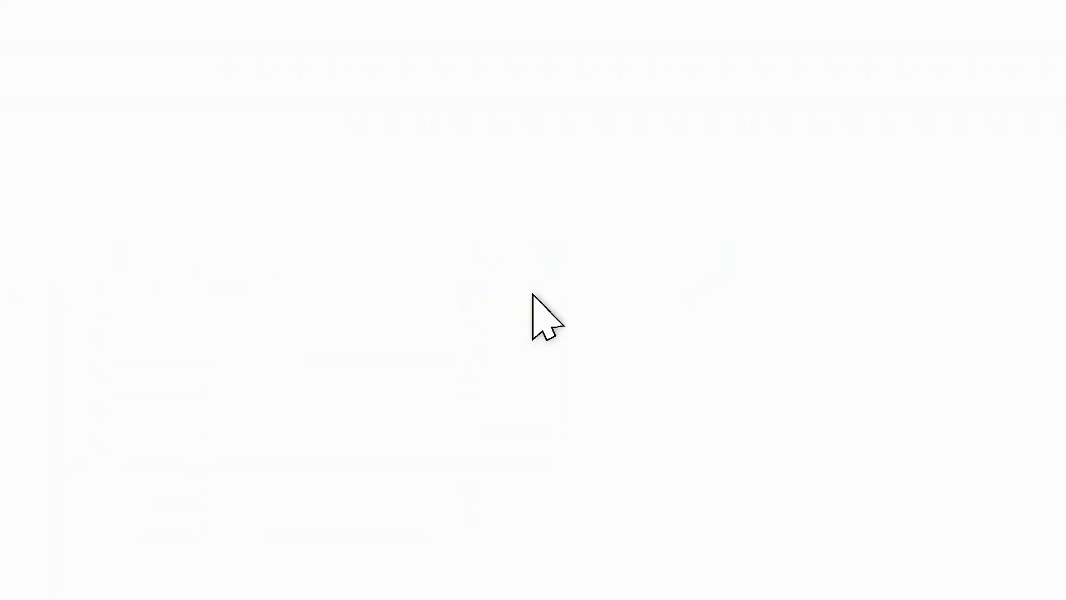
{"action": "left_click", "coordinate": [942, 82]}
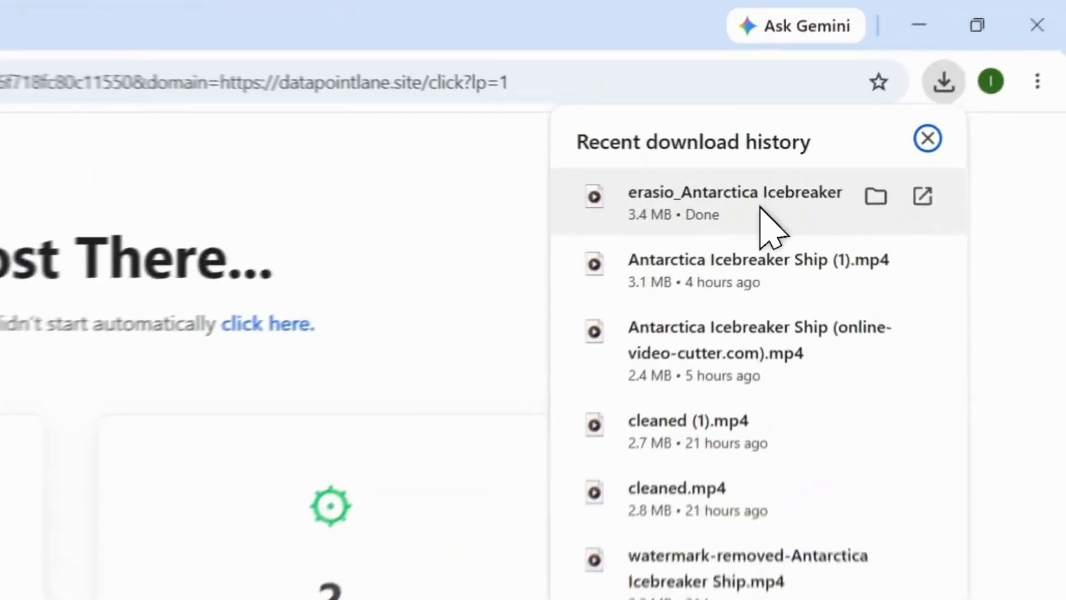
{"action": "left_click", "coordinate": [744, 233]}
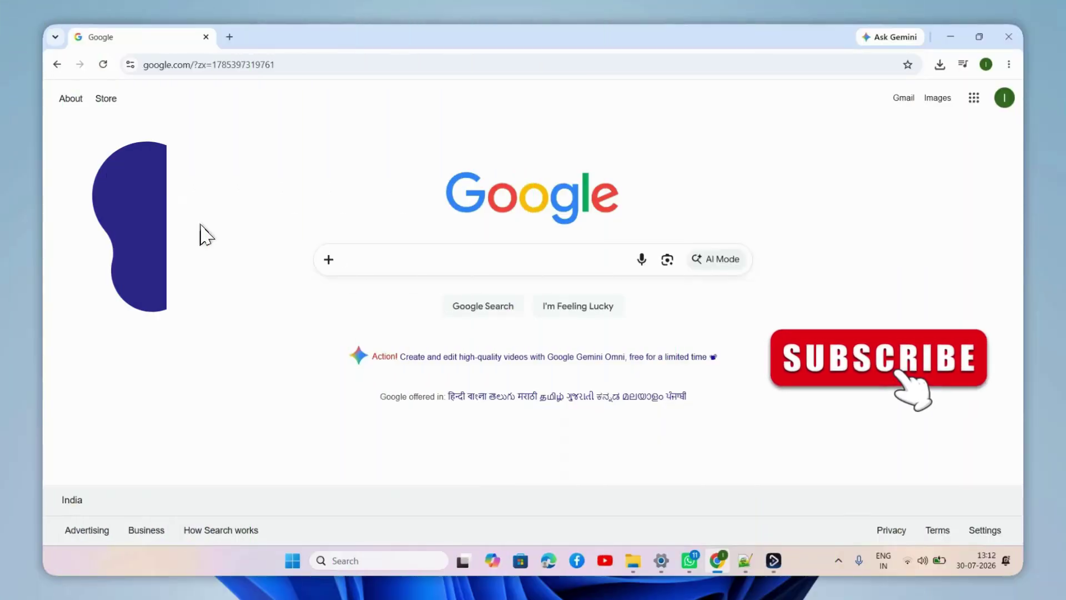
{"action": "left_click", "coordinate": [304, 62]}
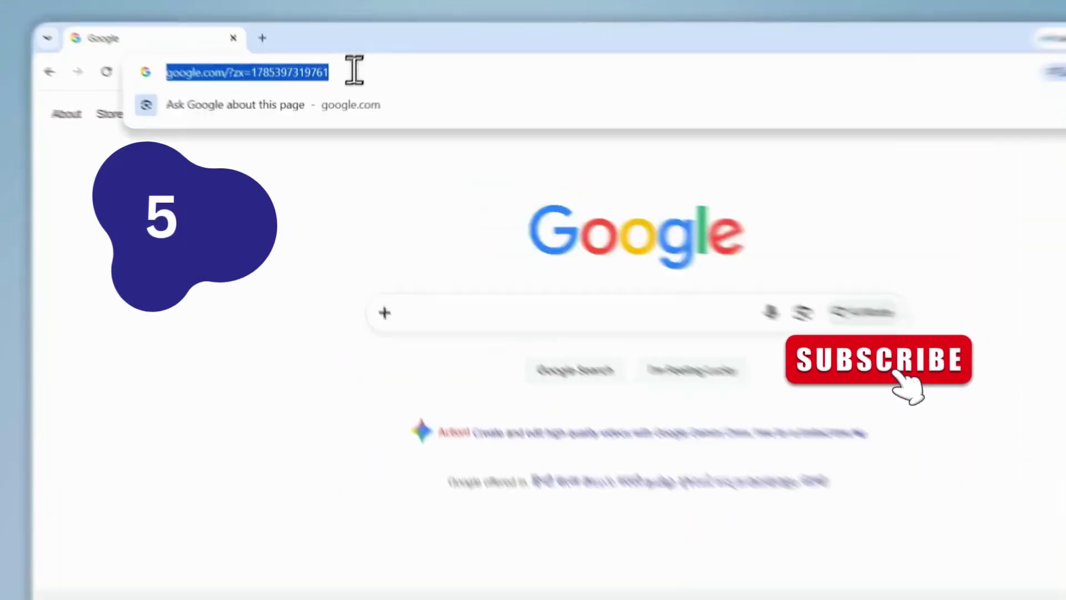
{"action": "type", "text": "https://airbrush.com/"}
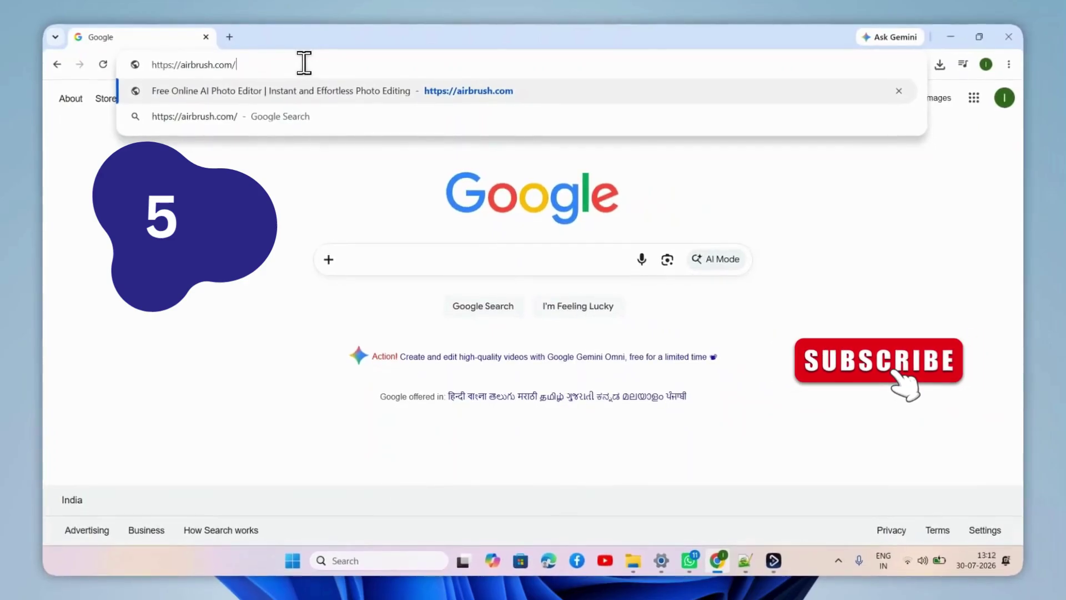
{"action": "key", "text": "Return"}
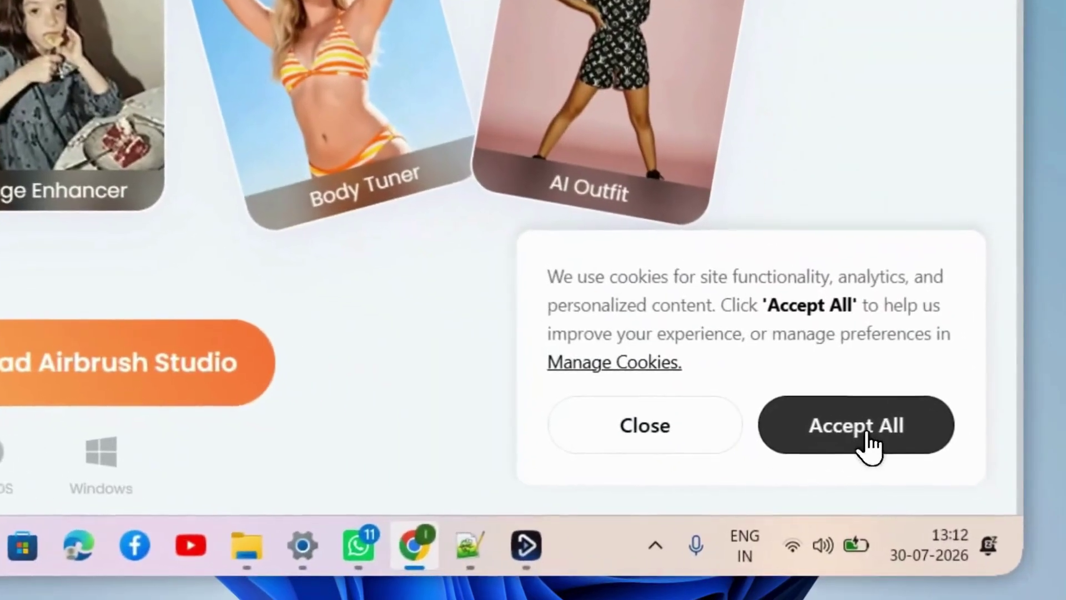
{"action": "left_click", "coordinate": [942, 513]}
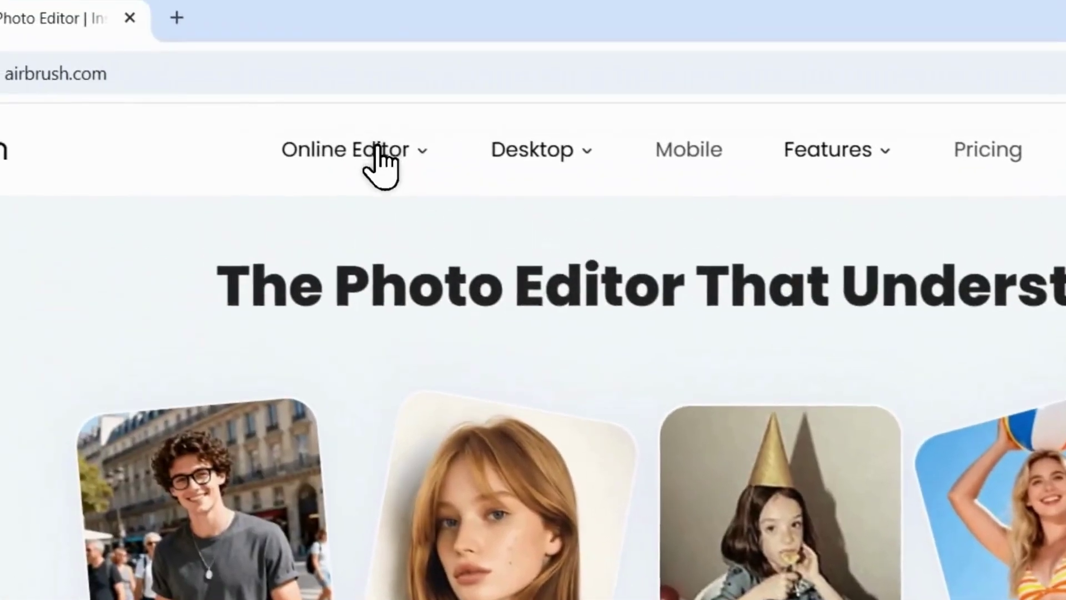
{"action": "mouse_move", "coordinate": [393, 178]}
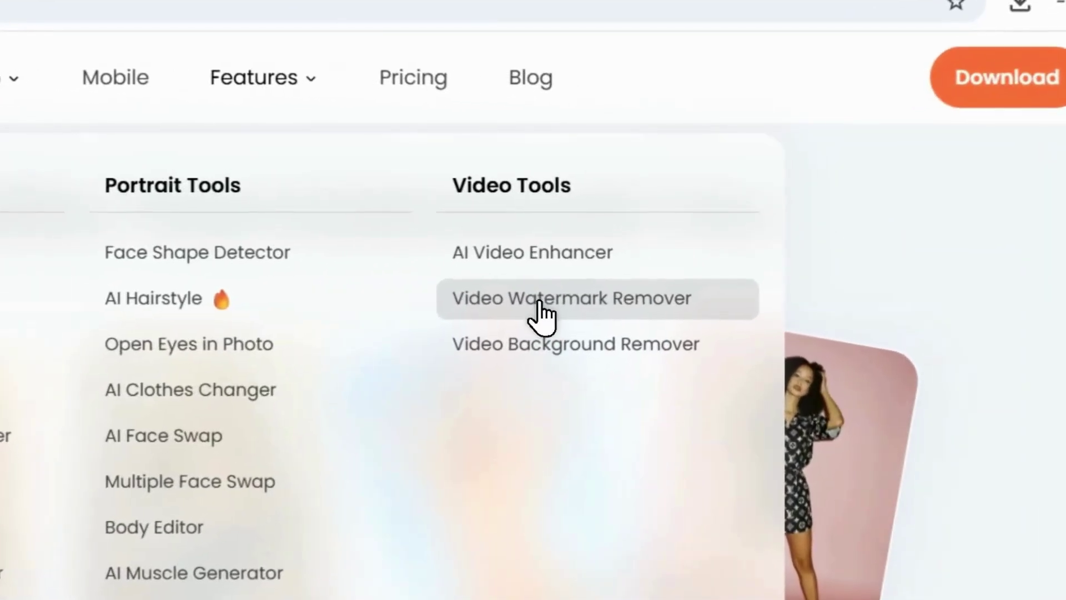
{"action": "left_click", "coordinate": [700, 222]}
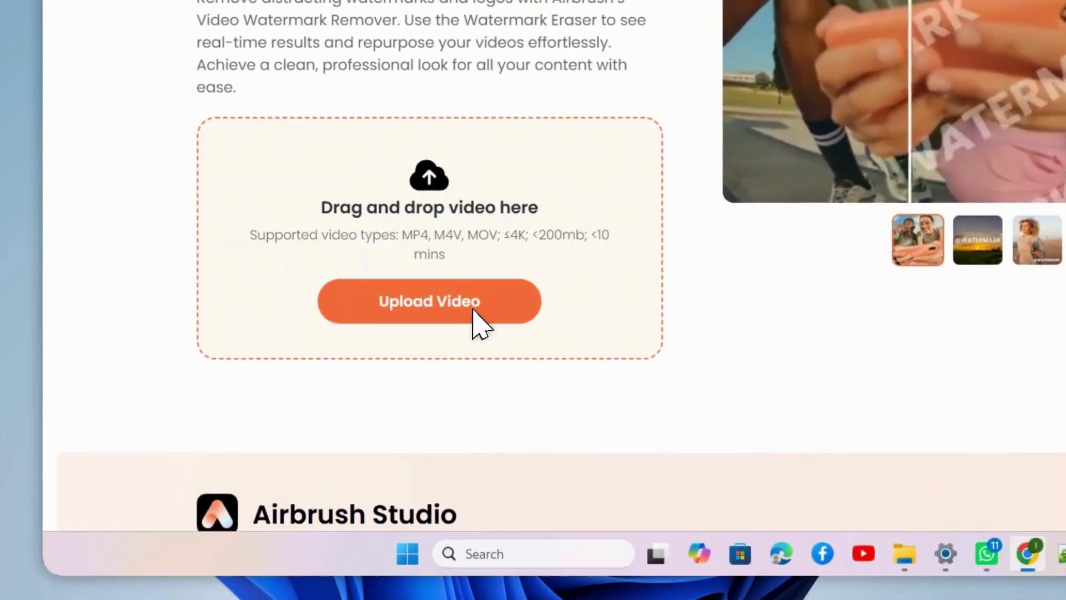
Upload the Antarctica Icebreaker Ship video from Downloads to Airbrush's watermark remover.
{"action": "left_click", "coordinate": [473, 311]}
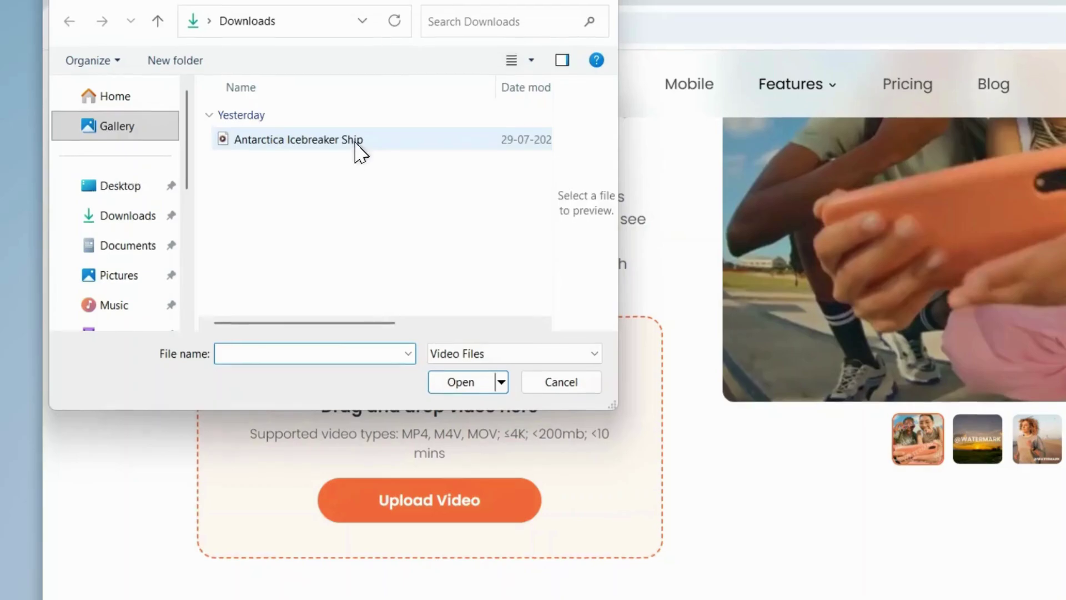
{"action": "left_click", "coordinate": [357, 149]}
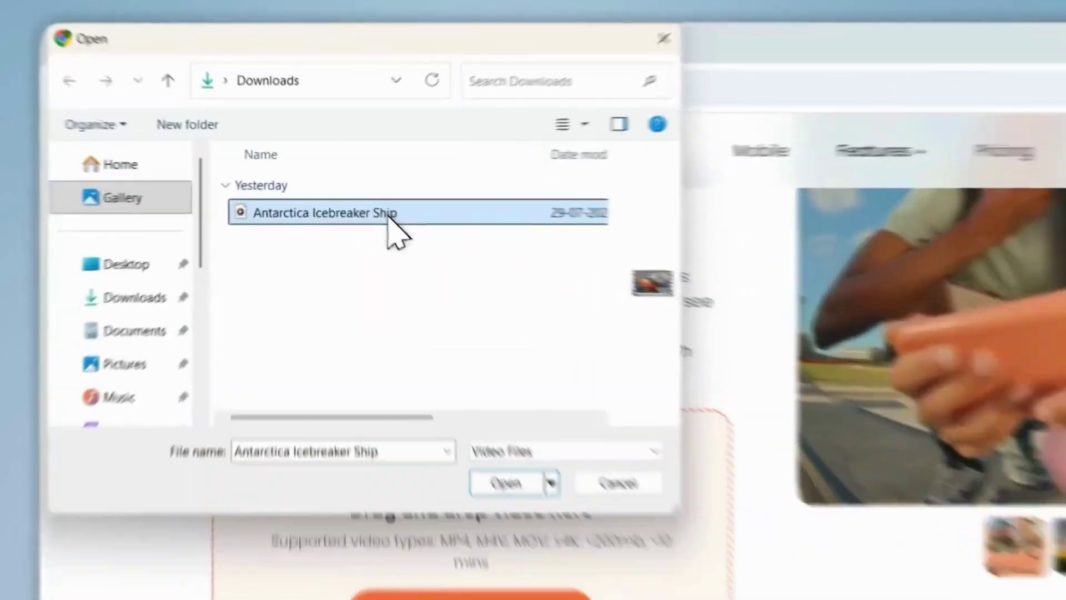
{"action": "left_click", "coordinate": [497, 450]}
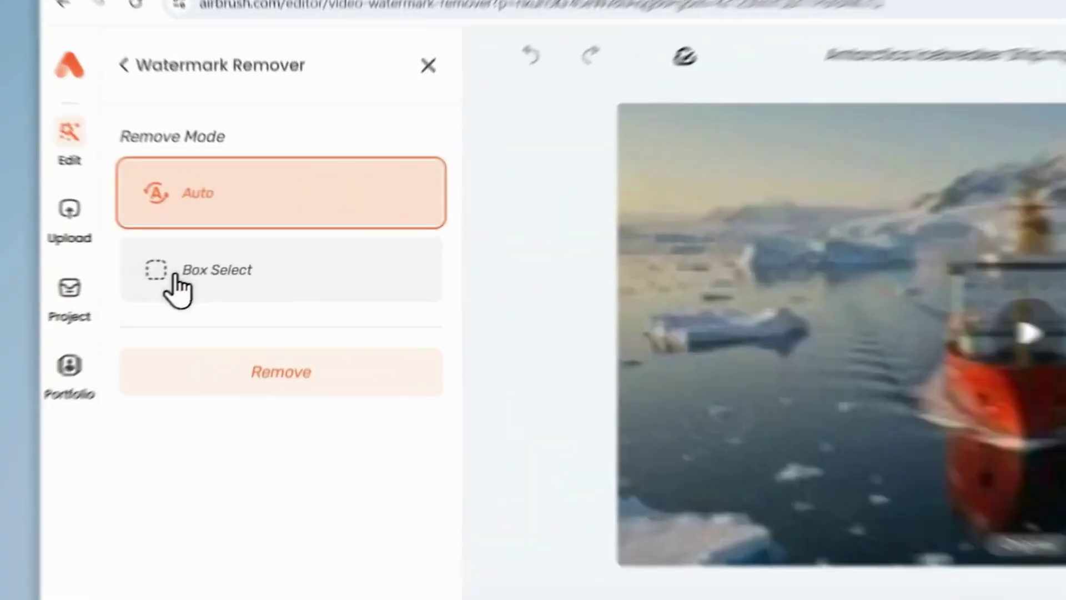
Remove the sparkle watermark over the small iceberg using Box Select mode and export the cleaned video as an MP4.
{"action": "left_click", "coordinate": [174, 276]}
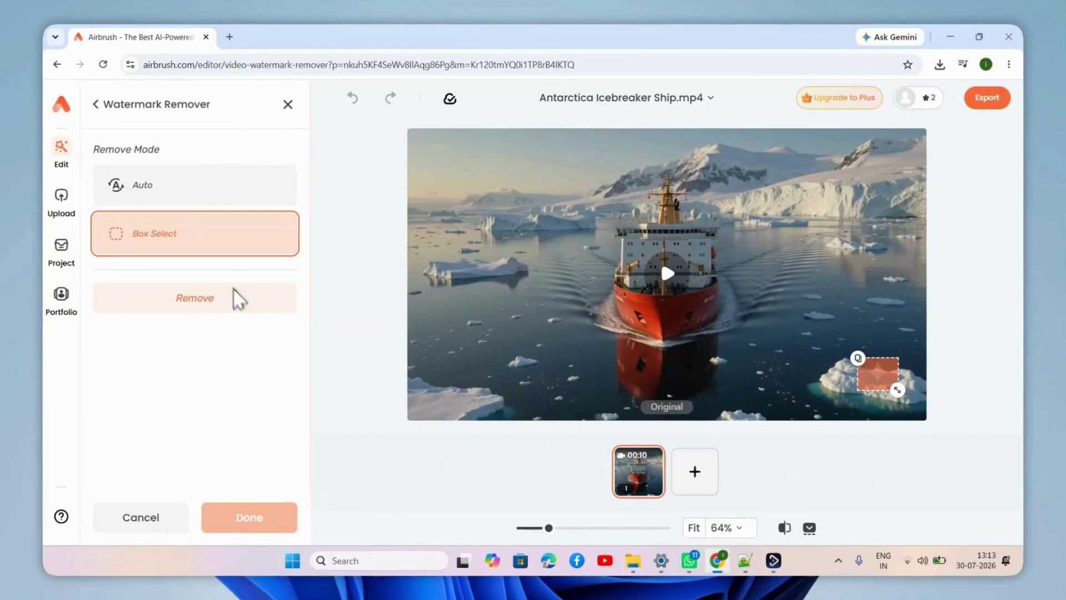
{"action": "left_click", "coordinate": [227, 300]}
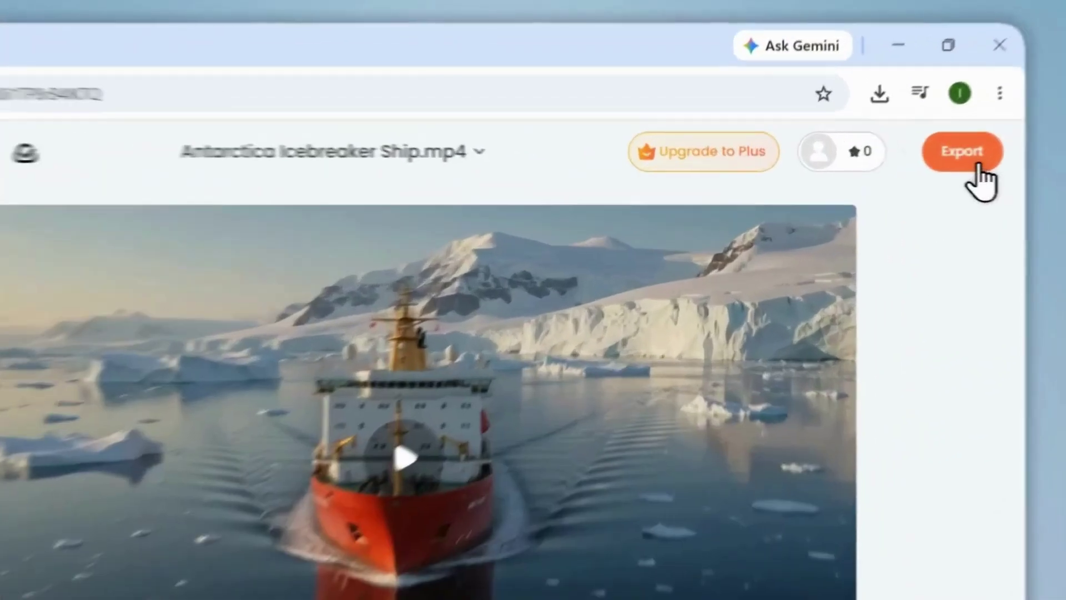
{"action": "left_click", "coordinate": [977, 168]}
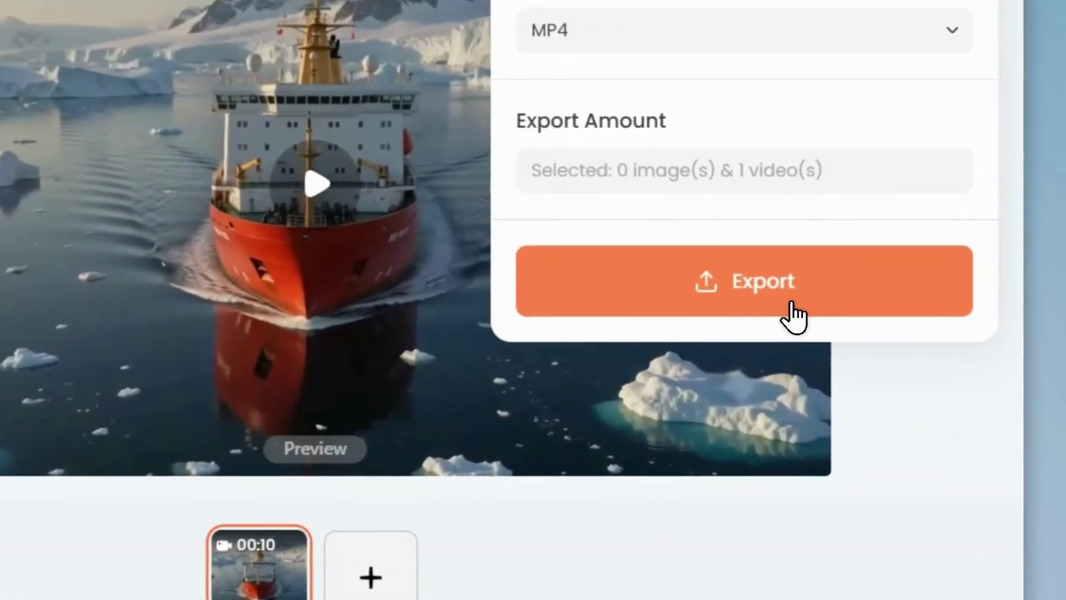
{"action": "left_click", "coordinate": [791, 593]}
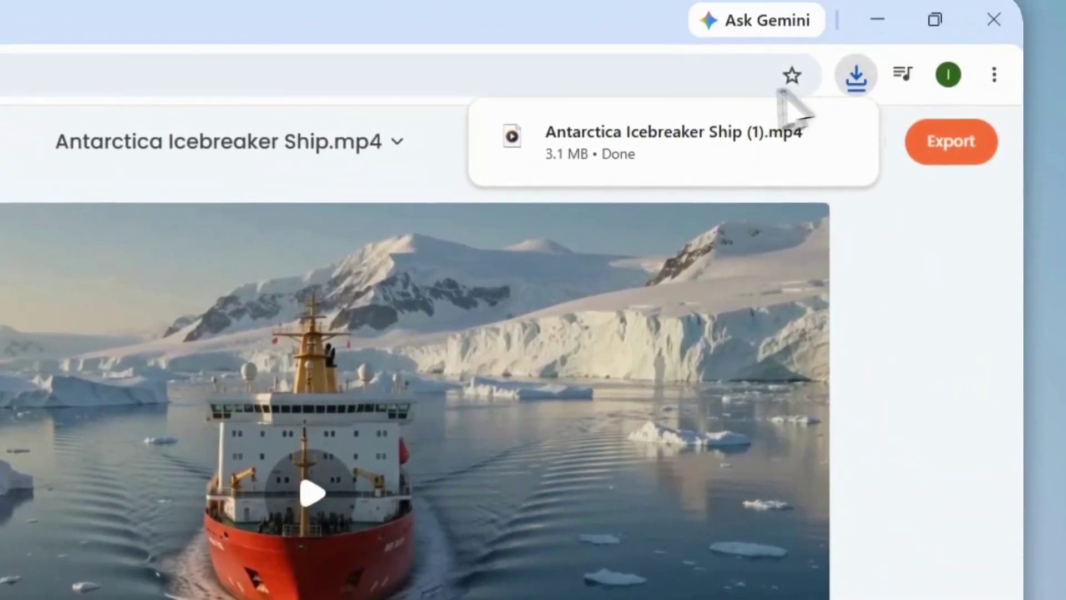